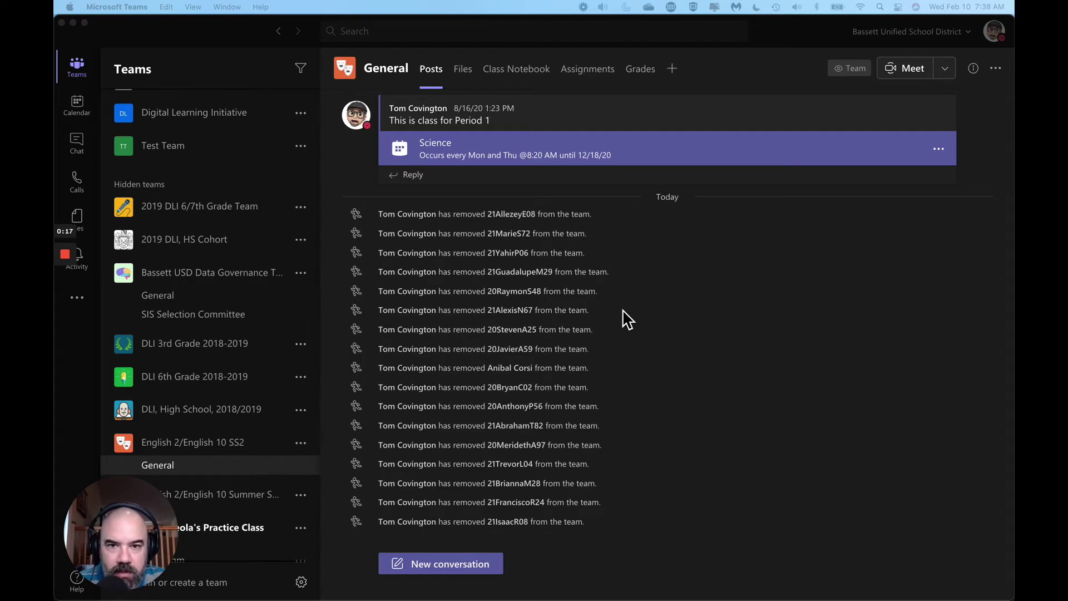
Step: Create a blank OneNote Class Notebook for the English 2/English 10 SS2 team, keeping the suggested sections
scroll(467, 289, up, 10)
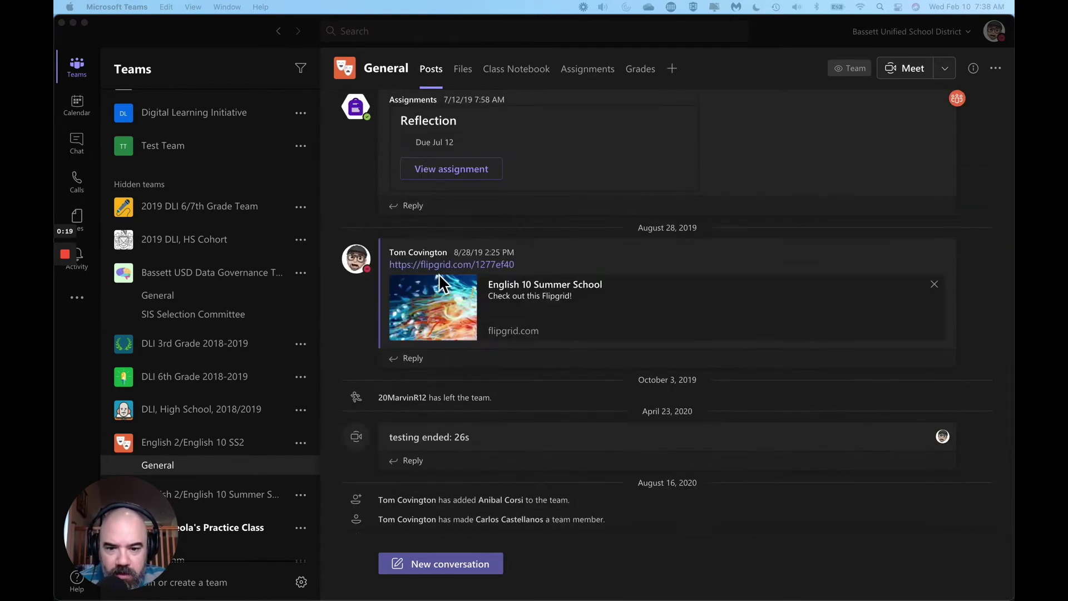
scroll(440, 284, down, 10)
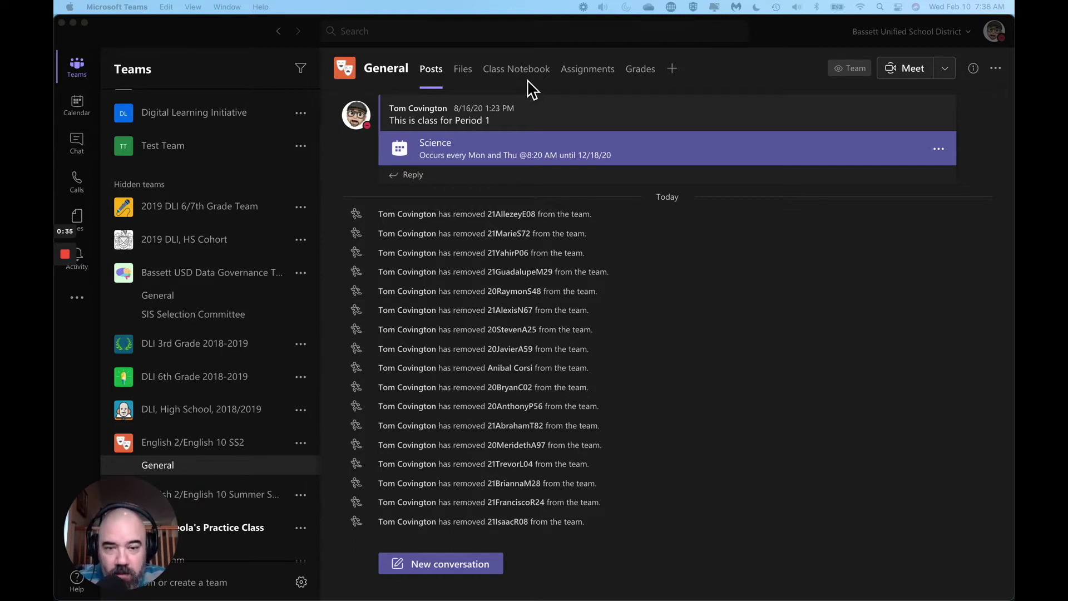
scroll(506, 128, up, 6)
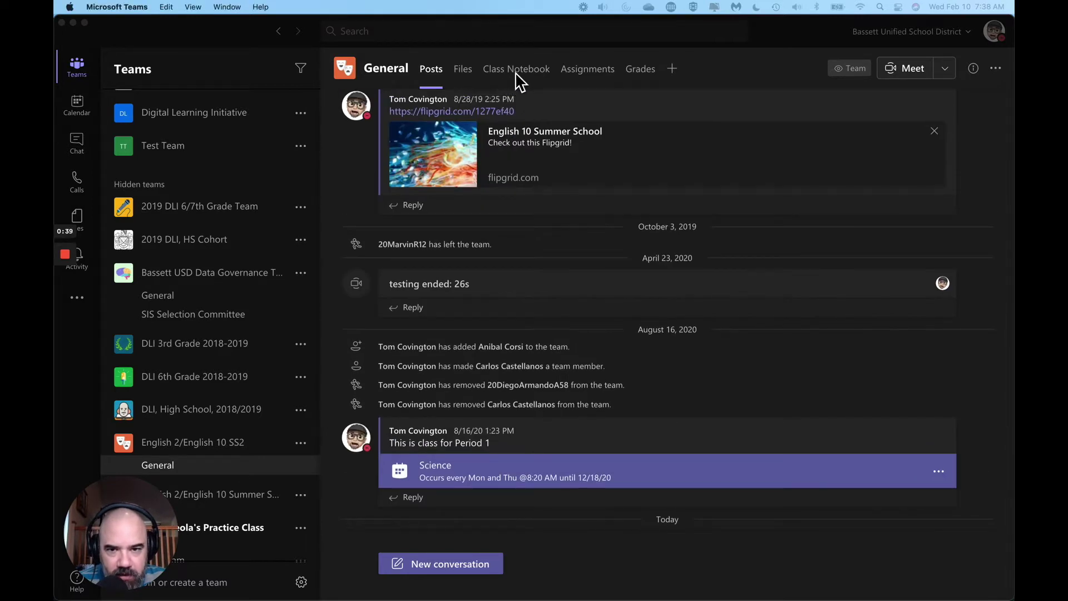
click(516, 82)
click(516, 78)
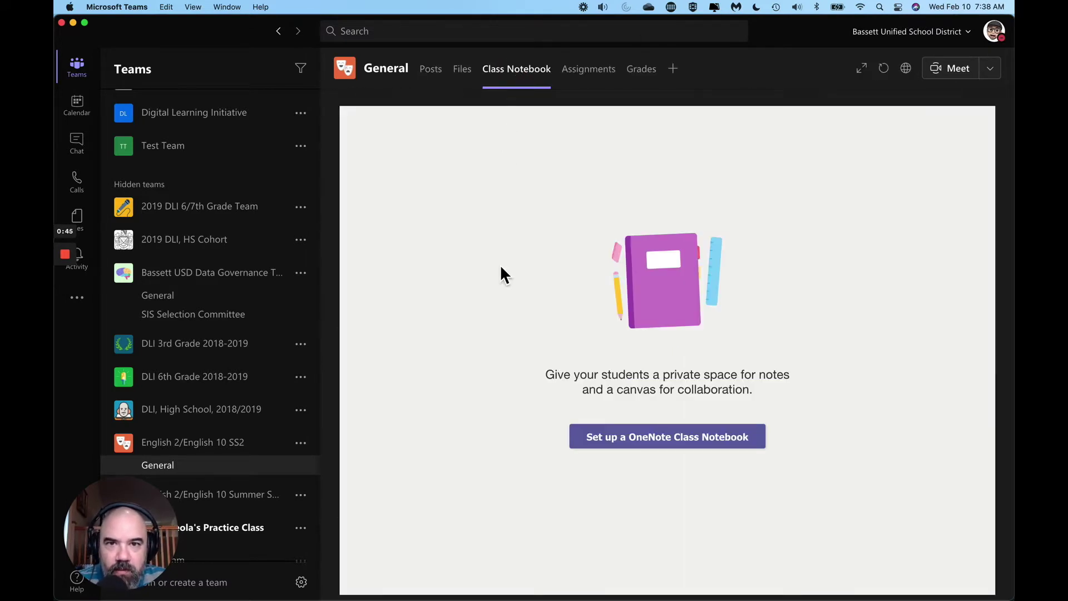
click(658, 438)
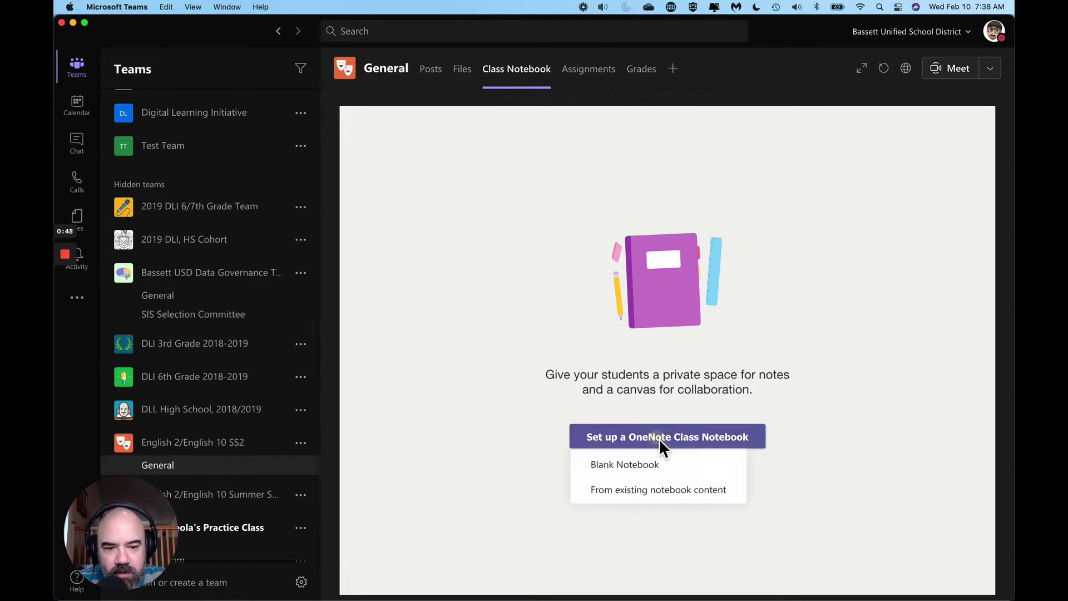
click(634, 466)
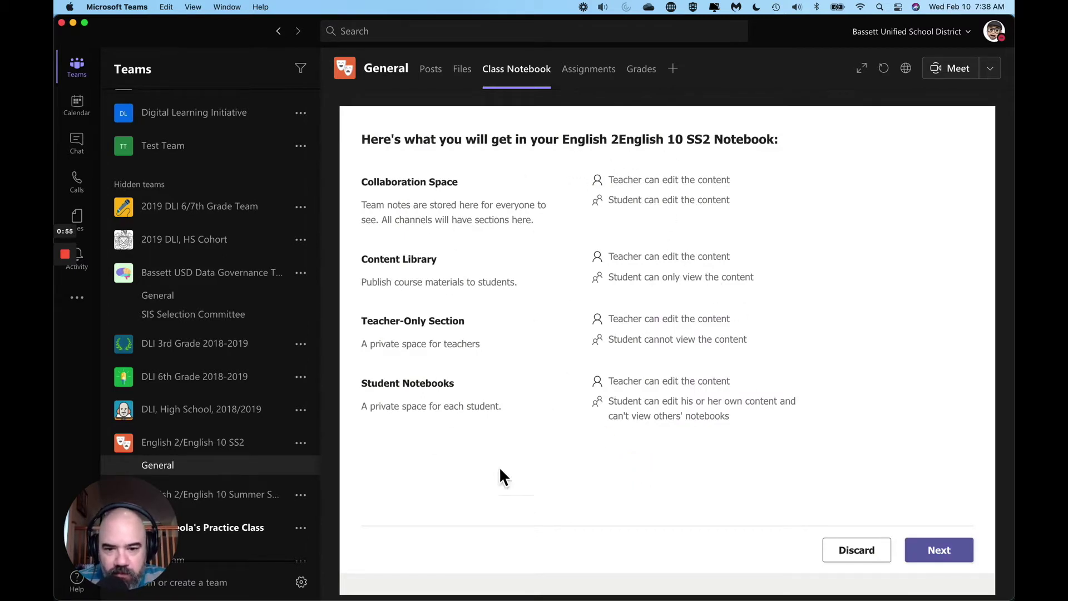
click(950, 556)
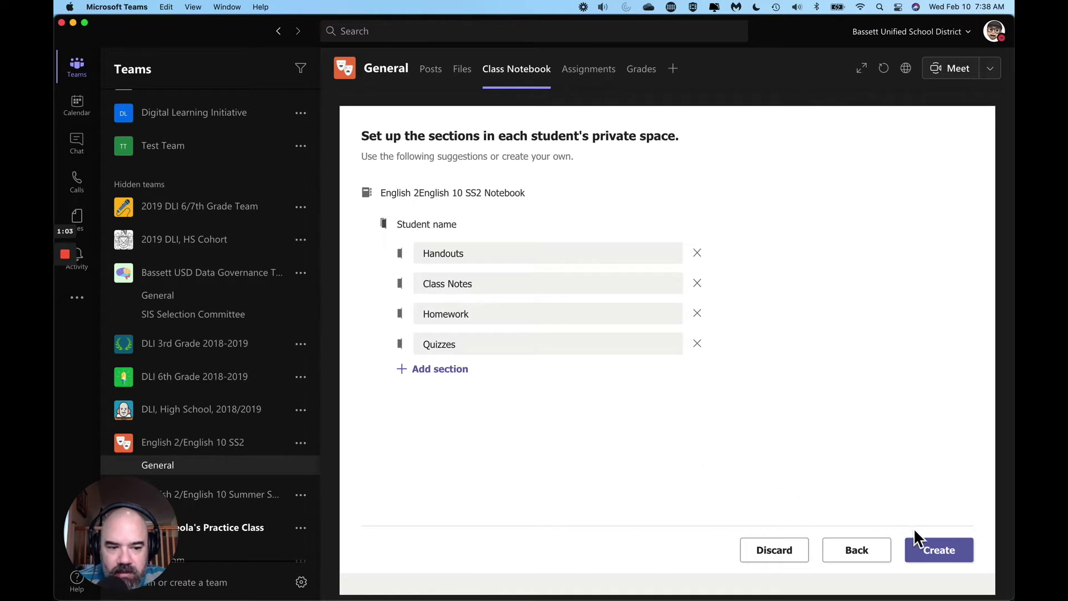
click(925, 547)
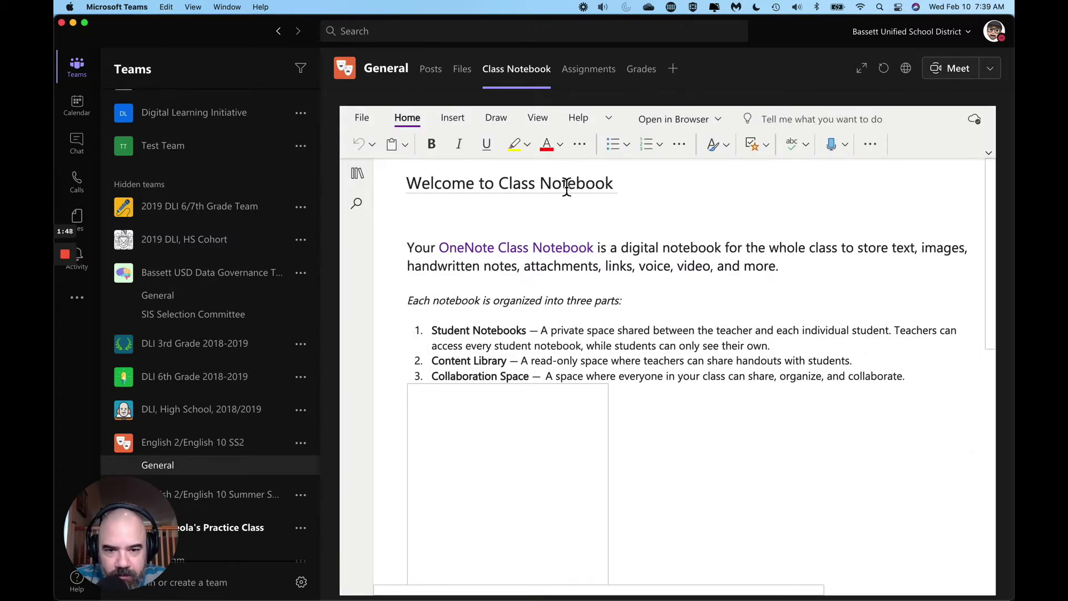
click(718, 119)
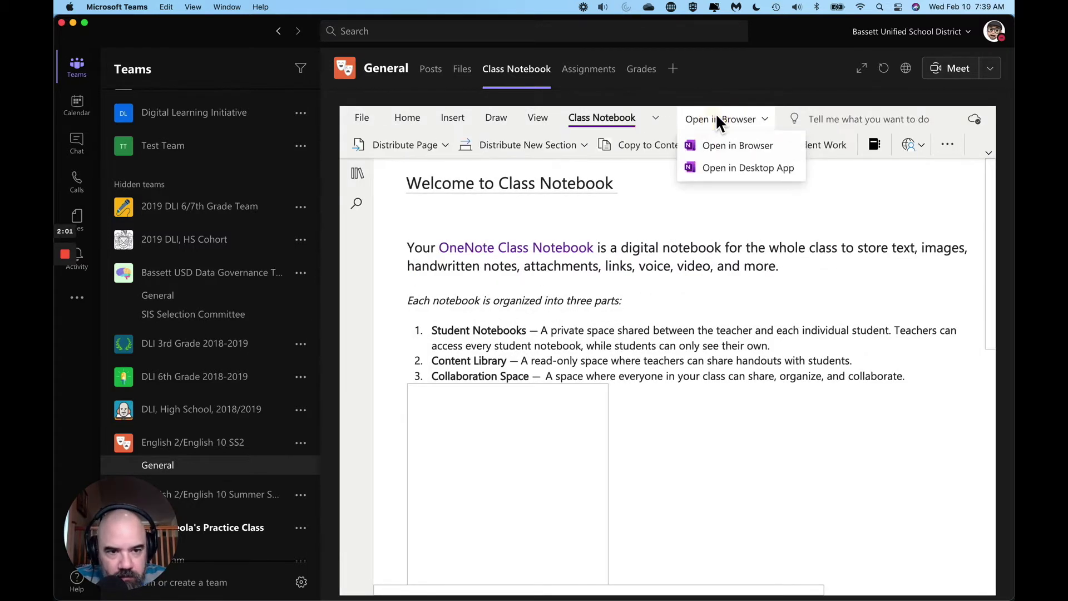
Step: Open the class notebook in the OneNote desktop app and shift the window slightly right
click(720, 169)
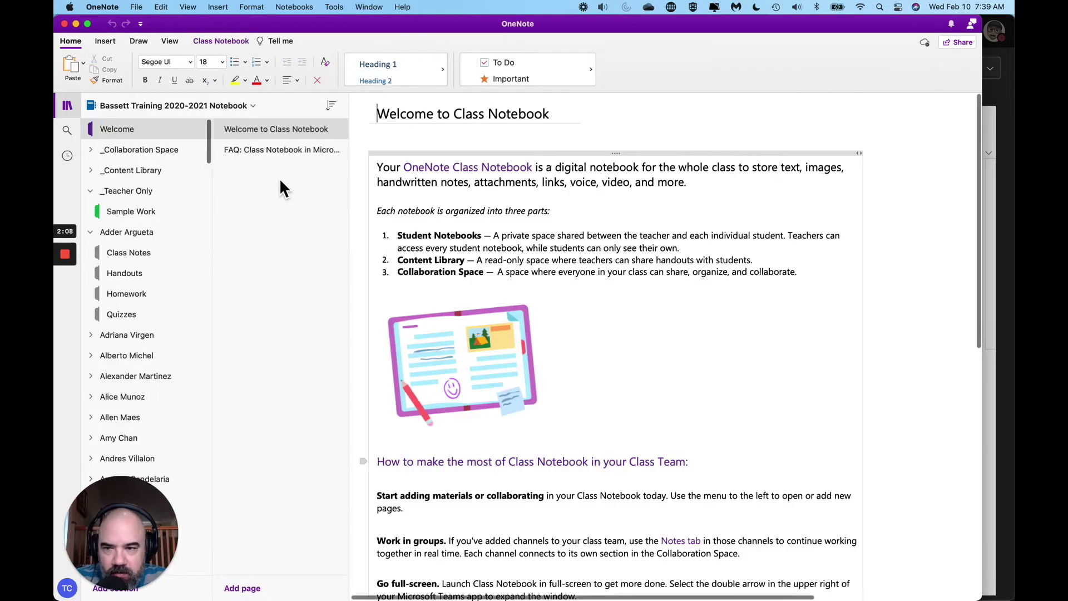
click(145, 106)
click(73, 109)
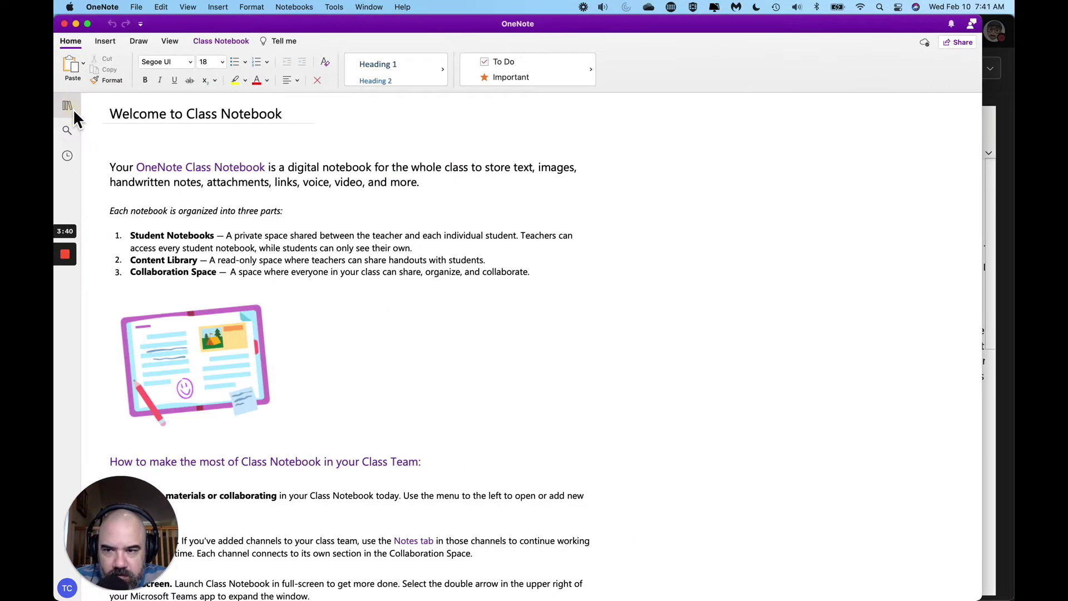
drag(187, 22, 202, 22)
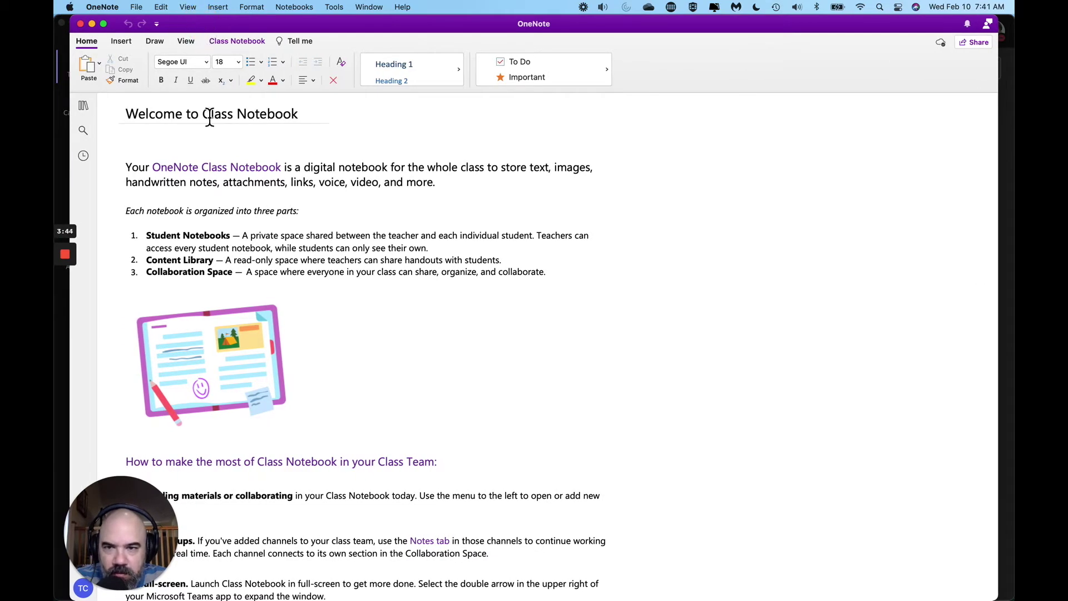
Step: Add a new blank page to the section inside _Teacher Only
click(88, 110)
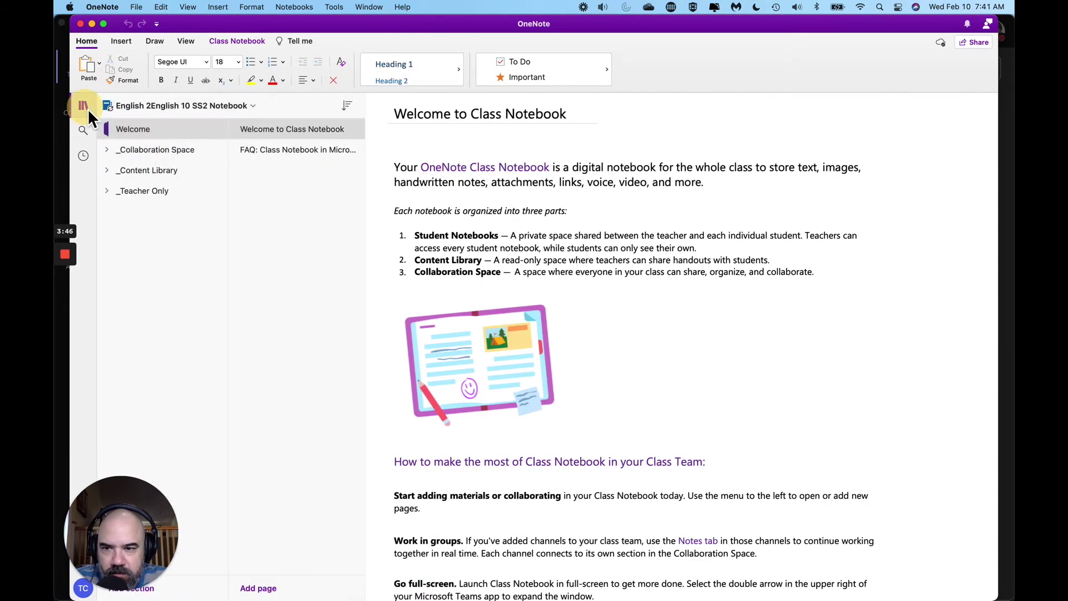
click(144, 192)
click(142, 211)
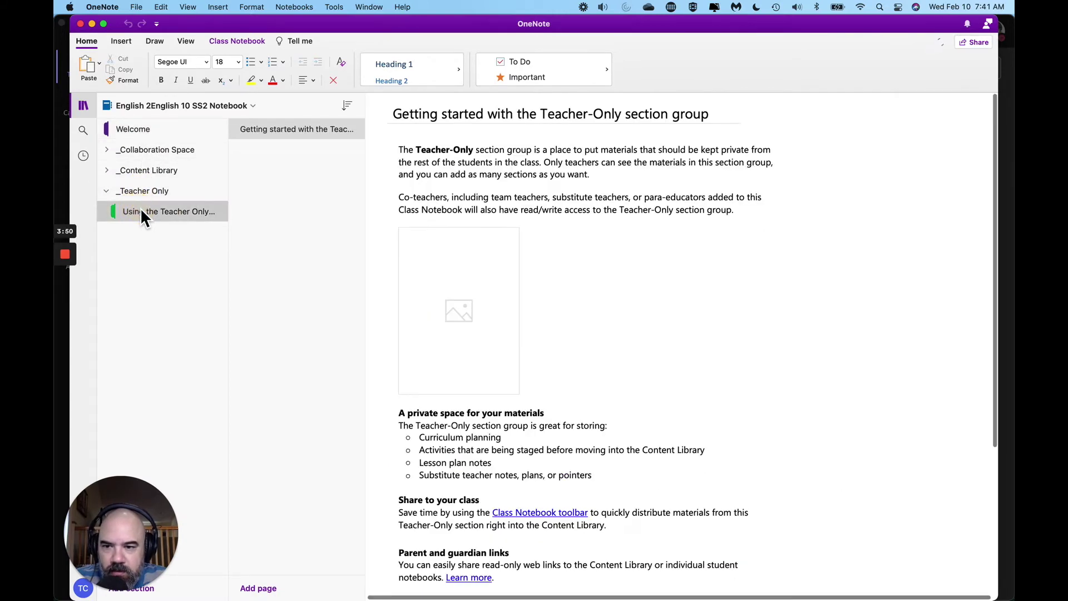
click(258, 589)
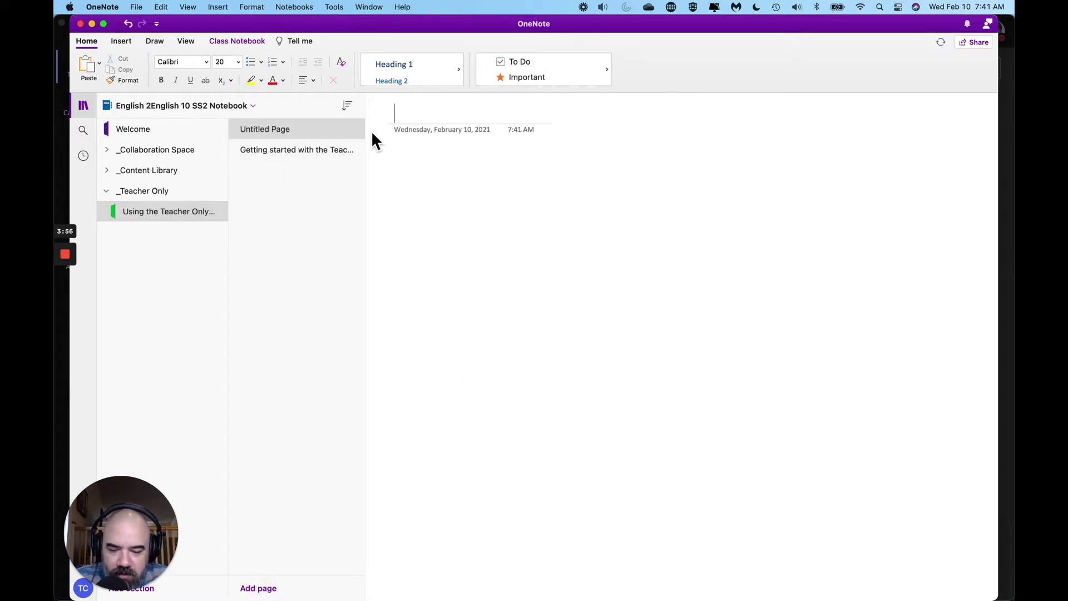
Step: Title the new page 'Sample Assigment'
text(Sample )
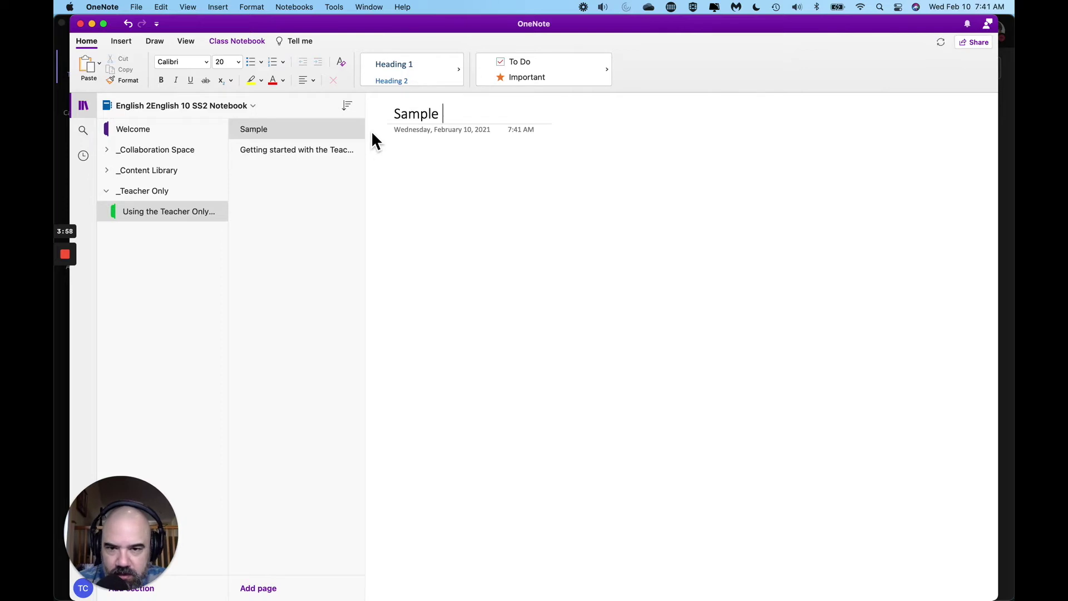
text(Assigme)
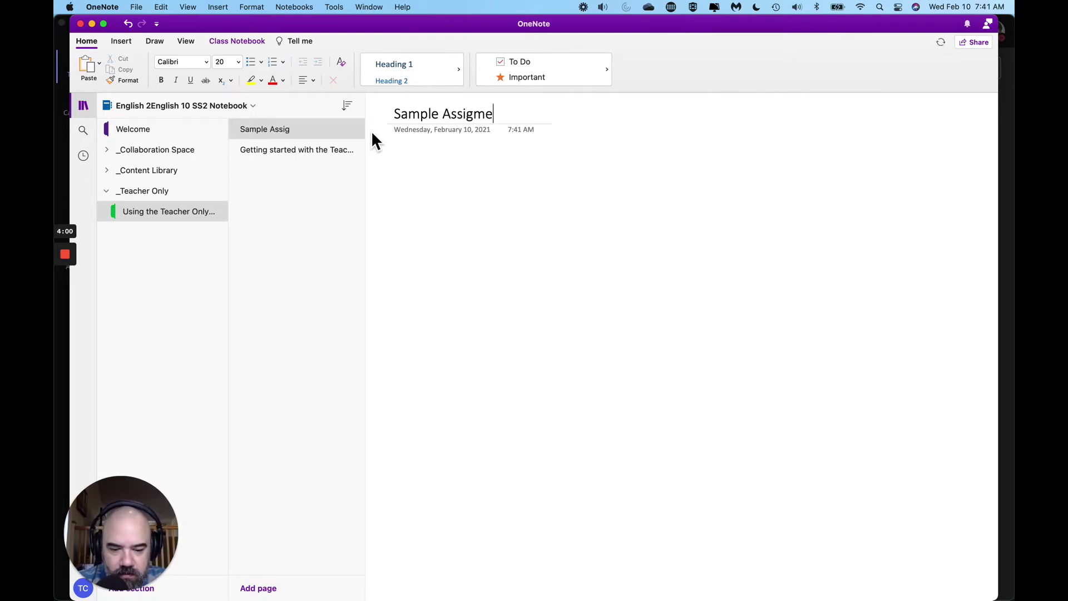
text(t)
key(BackSpace)
key(BackSpace)
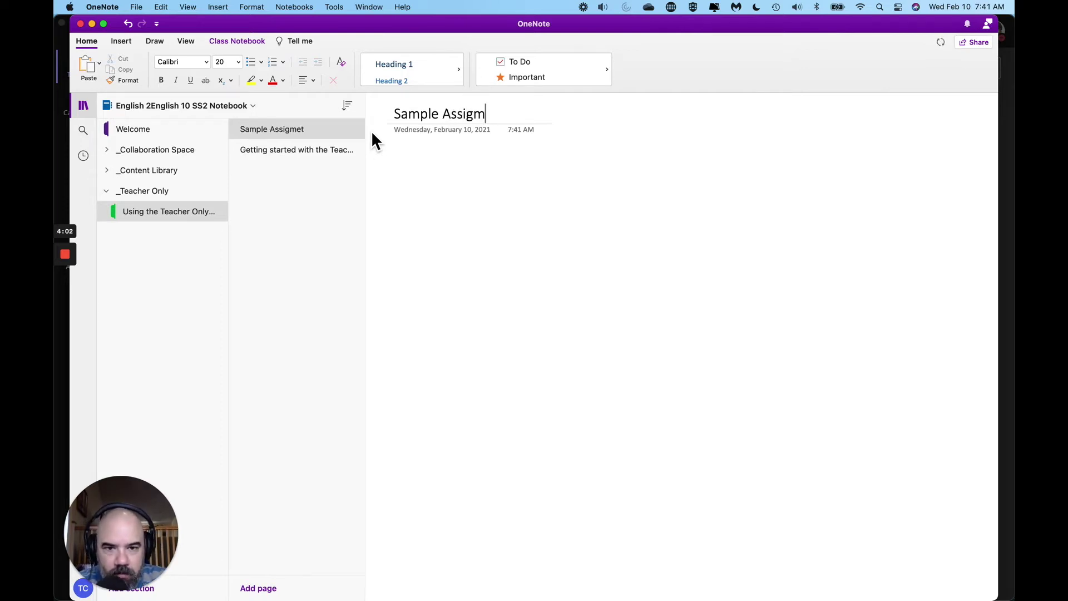
text(ent)
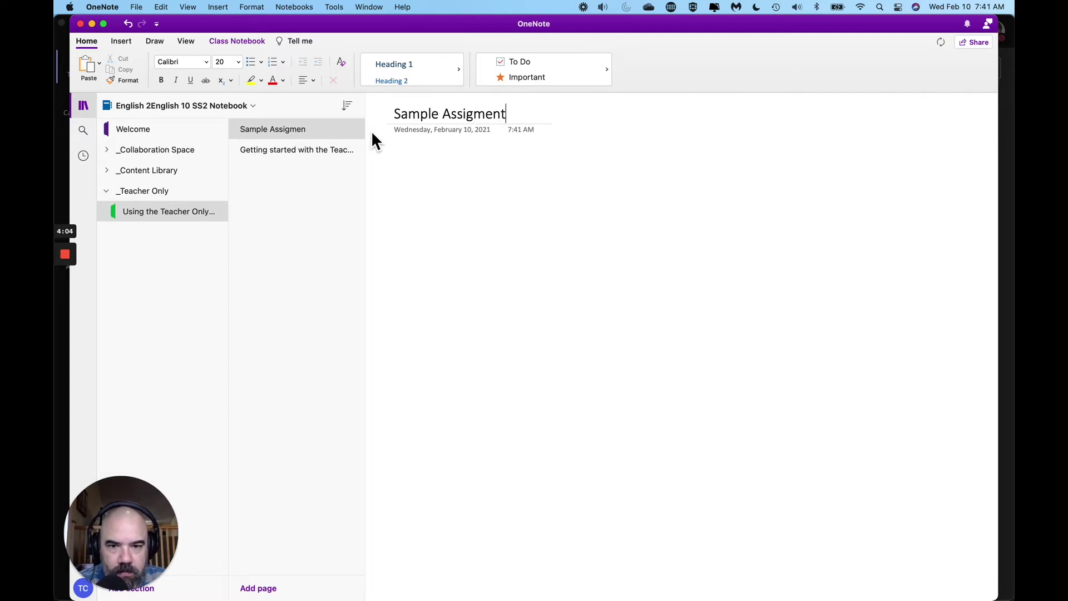
click(455, 183)
Step: Insert 'PDF assignment in Teams.pdf' from the Desktop onto the page as a printout
click(122, 42)
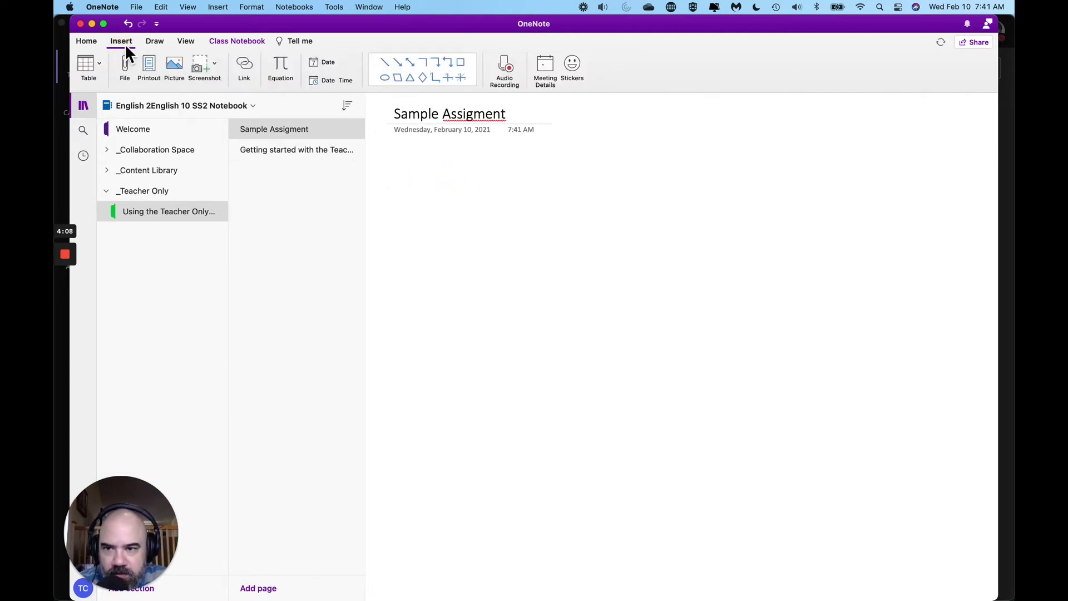
click(154, 63)
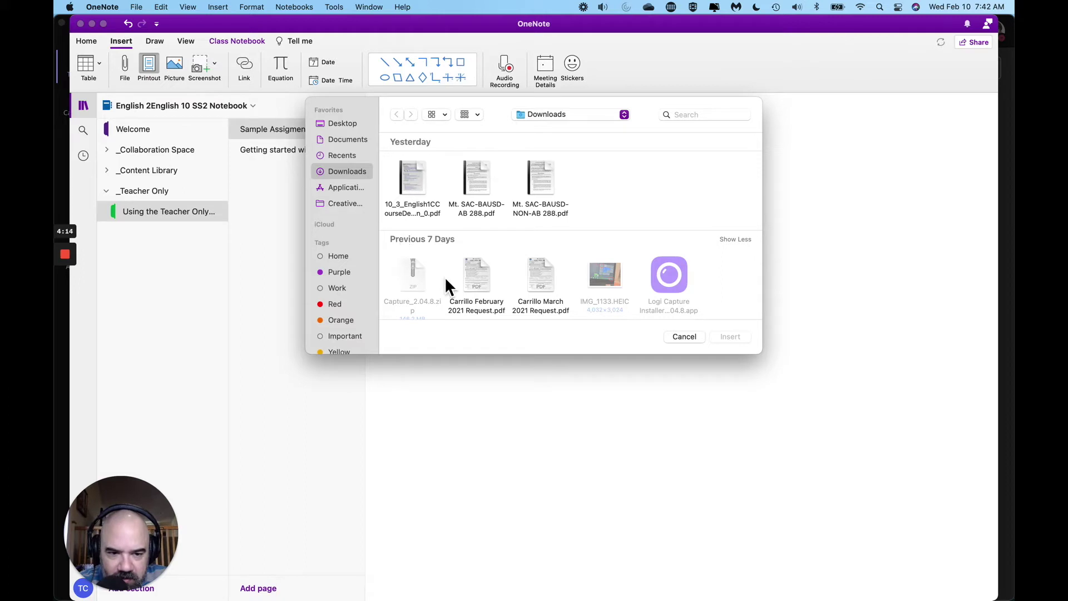
click(345, 124)
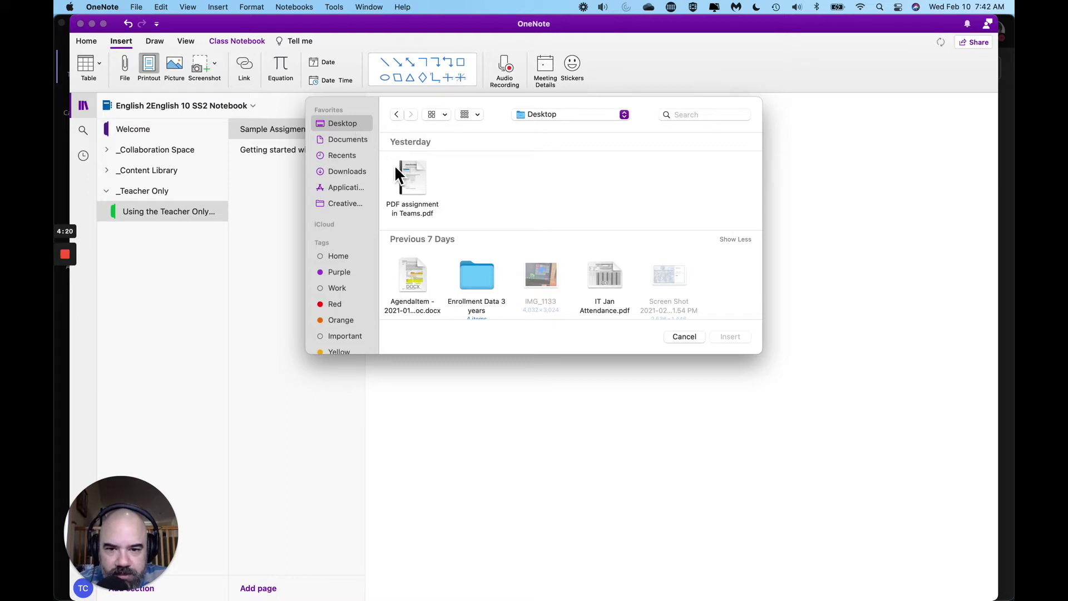
click(416, 177)
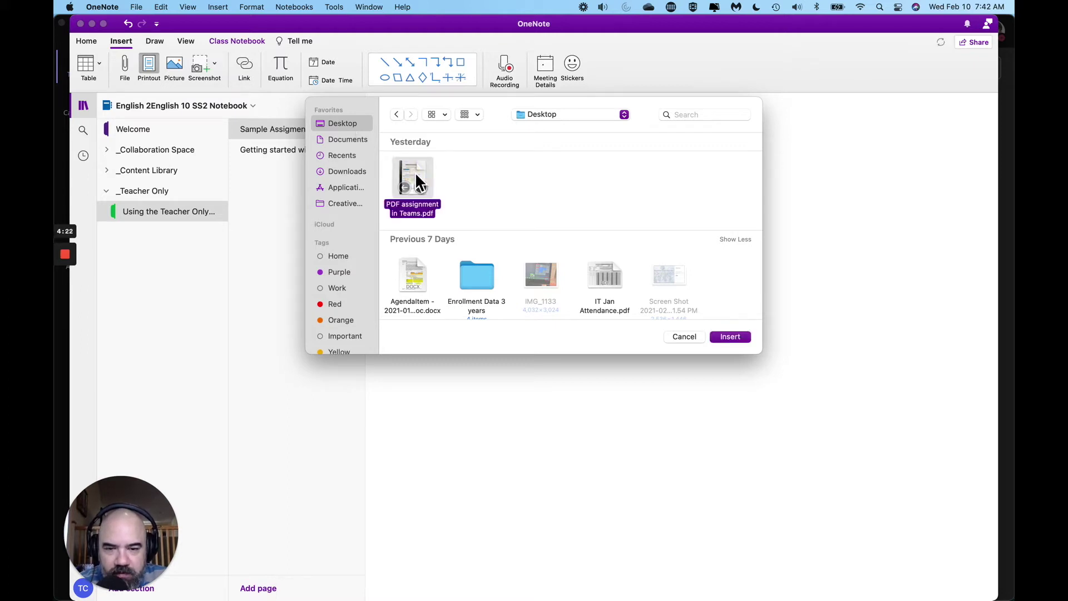
click(729, 338)
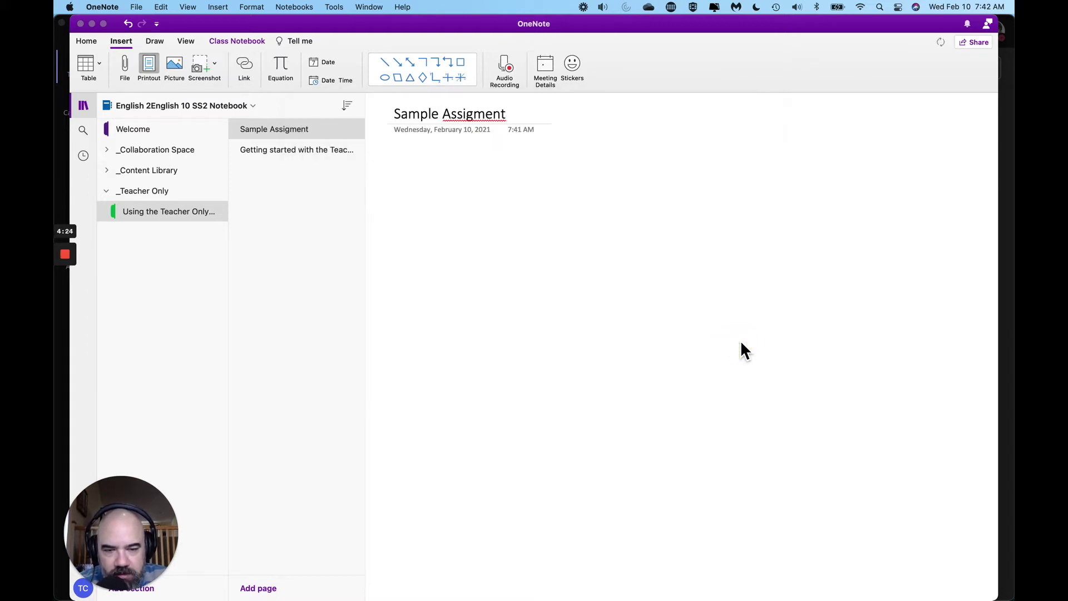
Step: Correct the page title's spelling to 'Sample Assignment'
scroll(483, 317, up, 15)
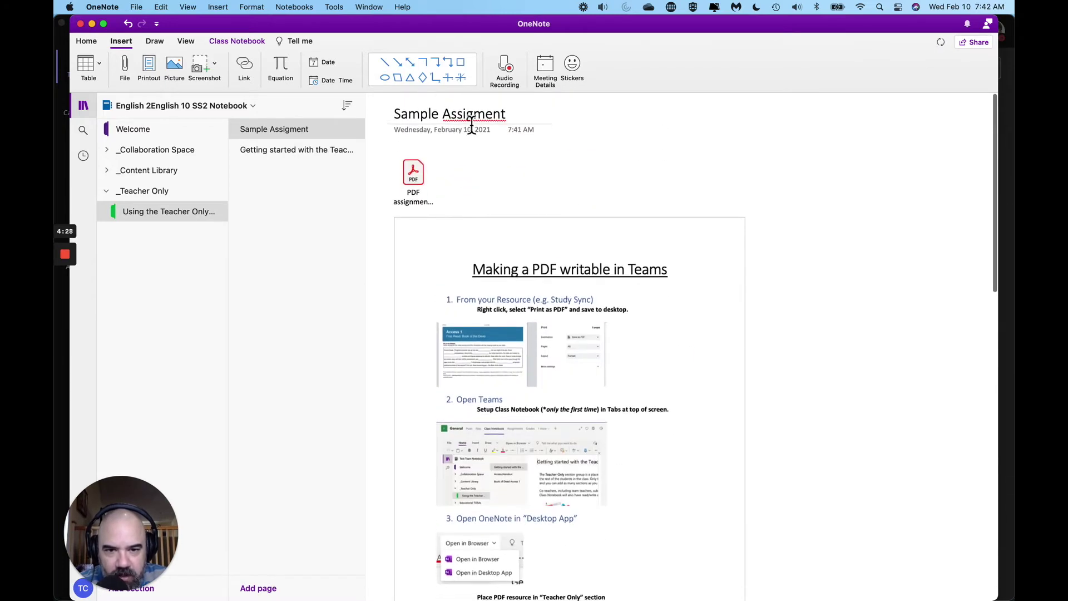
right_click(470, 116)
click(486, 125)
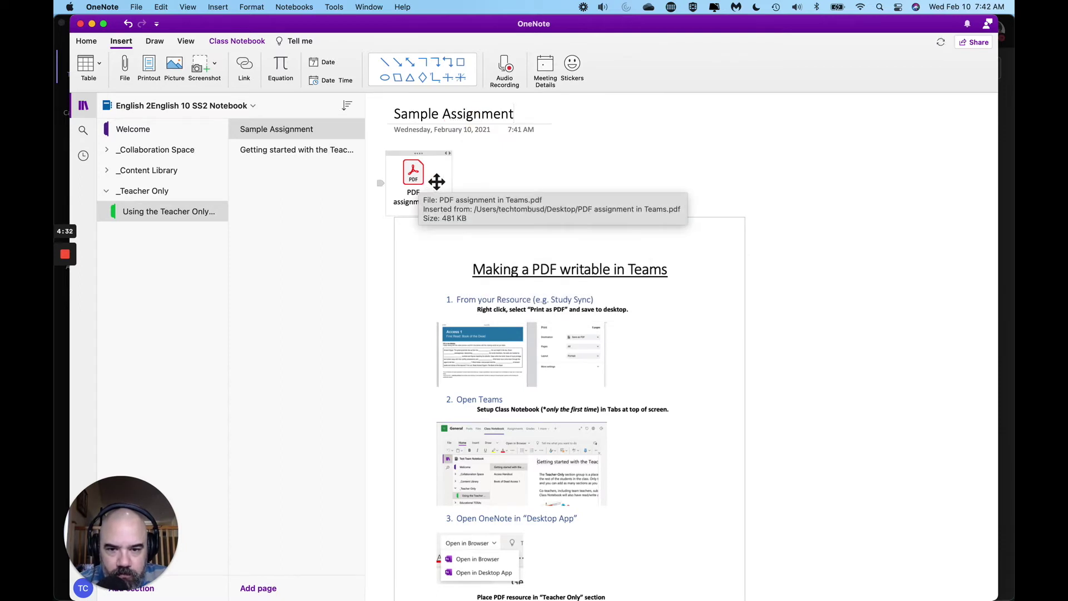
Step: Set both printout page images as the page background
click(517, 278)
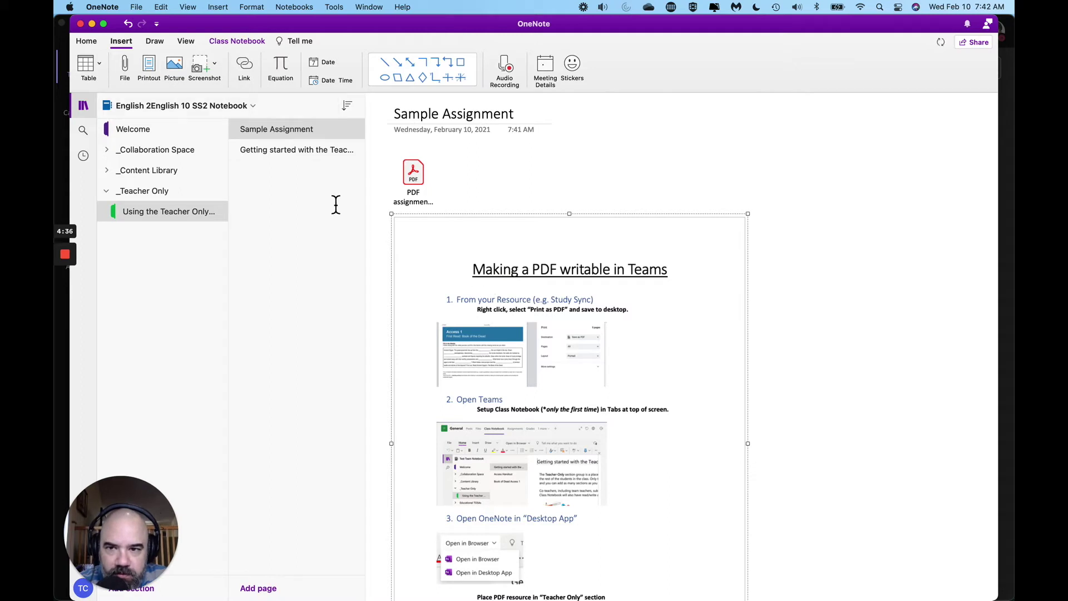
right_click(406, 286)
click(435, 266)
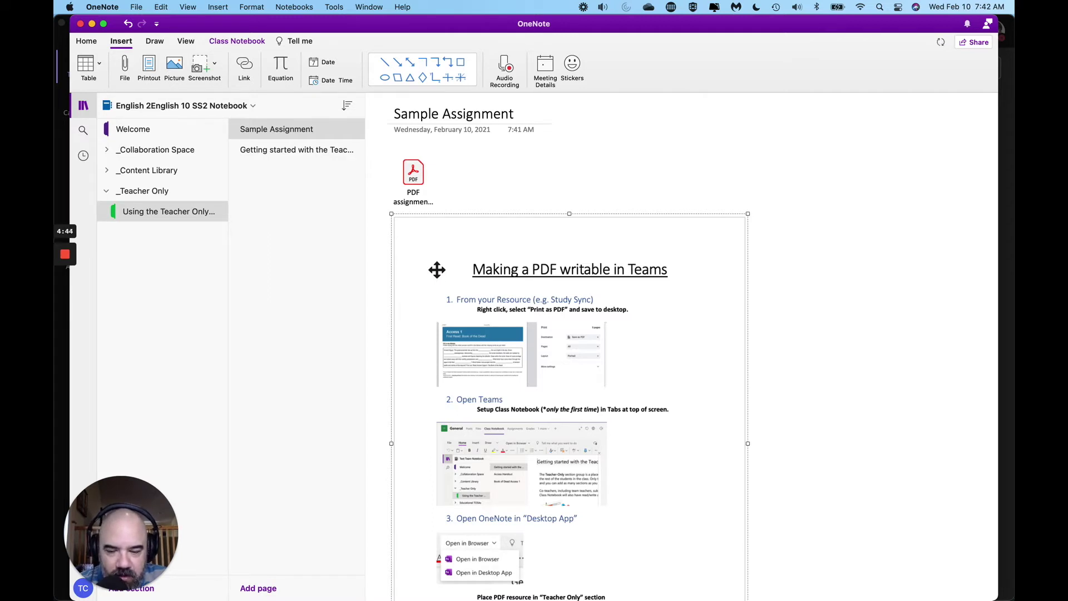
right_click(437, 270)
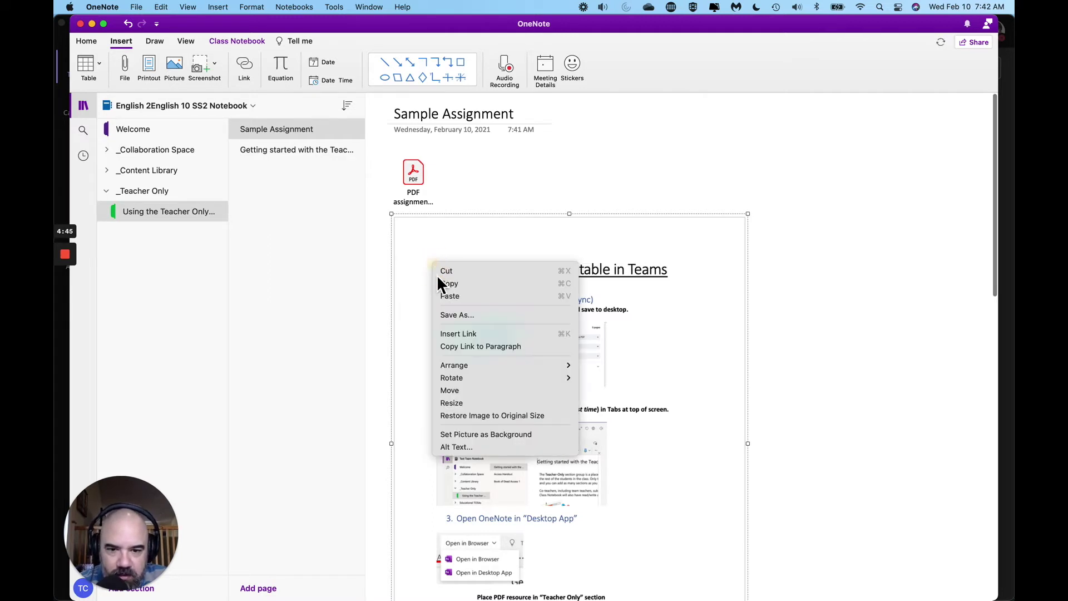
click(471, 432)
scroll(472, 434, down, 10)
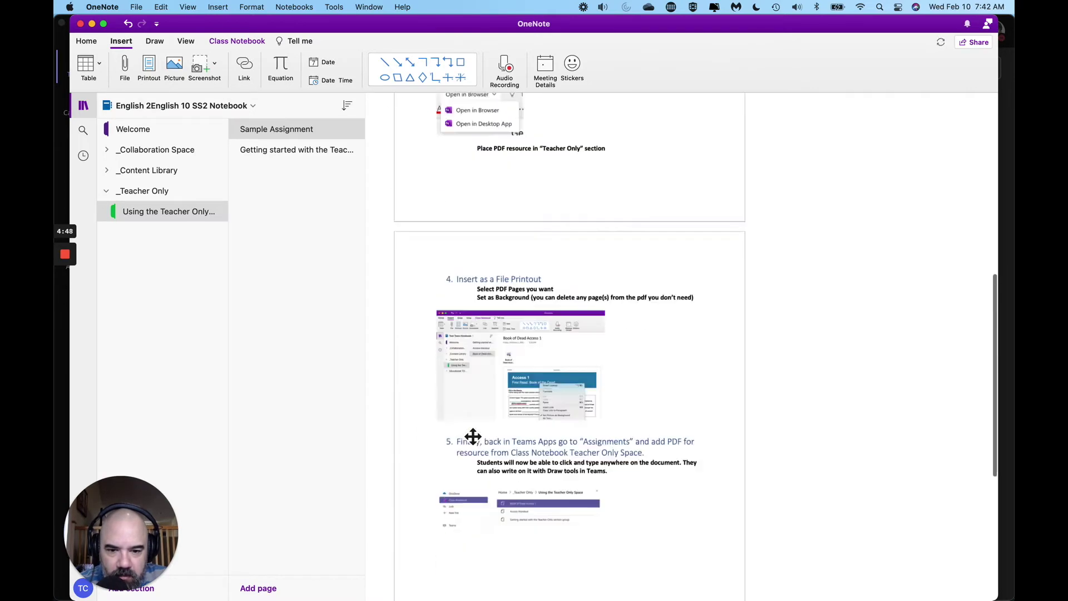
click(469, 395)
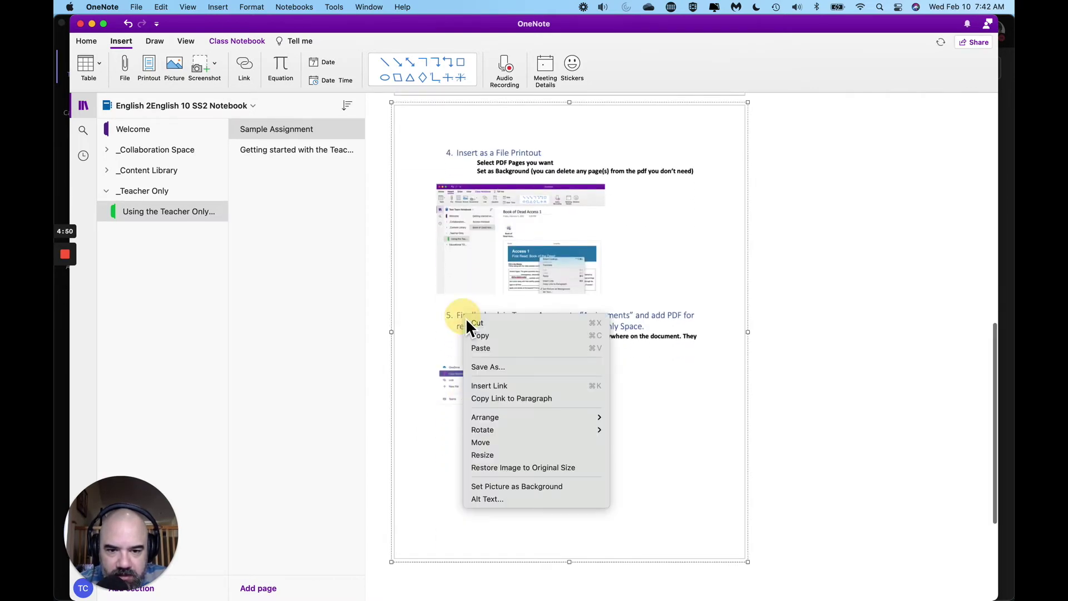
right_click(467, 318)
click(495, 487)
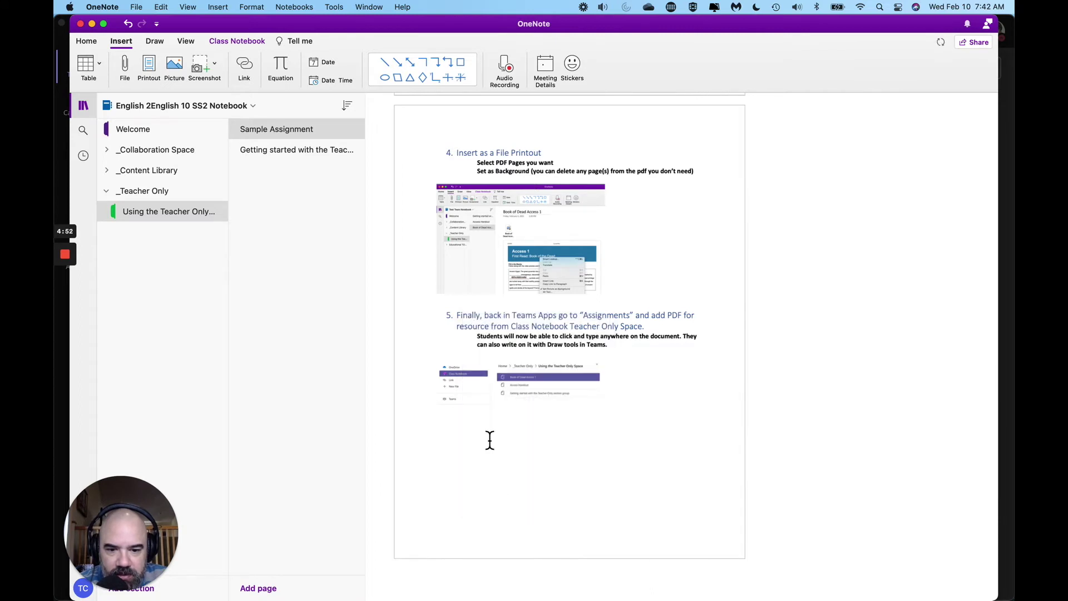
Step: Try placing the cursor beside the step 3 screenshot for typing
scroll(472, 291, up, 10)
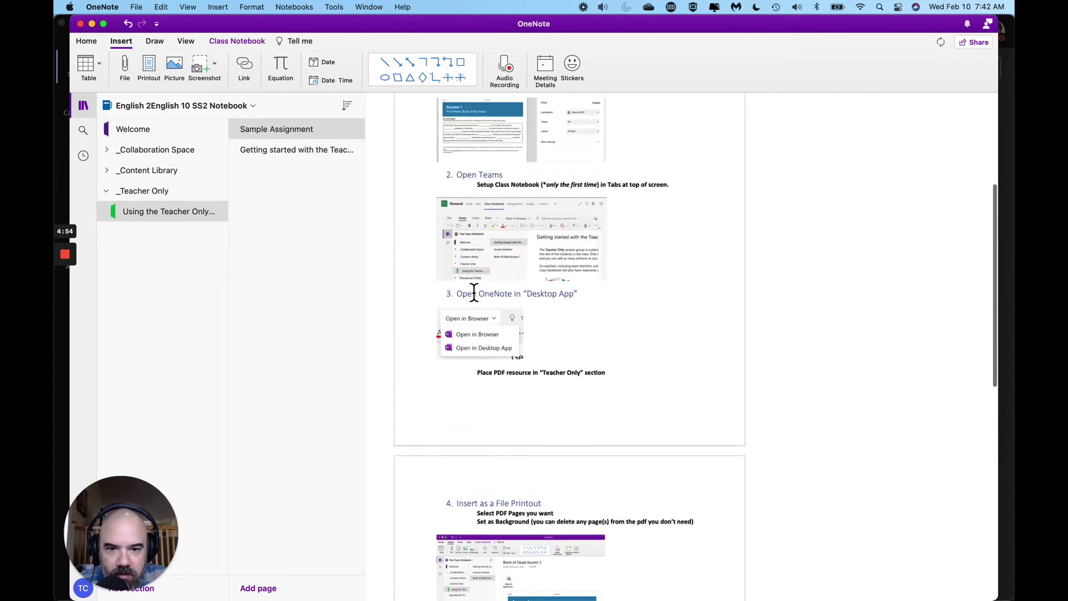
scroll(473, 291, up, 1)
click(536, 374)
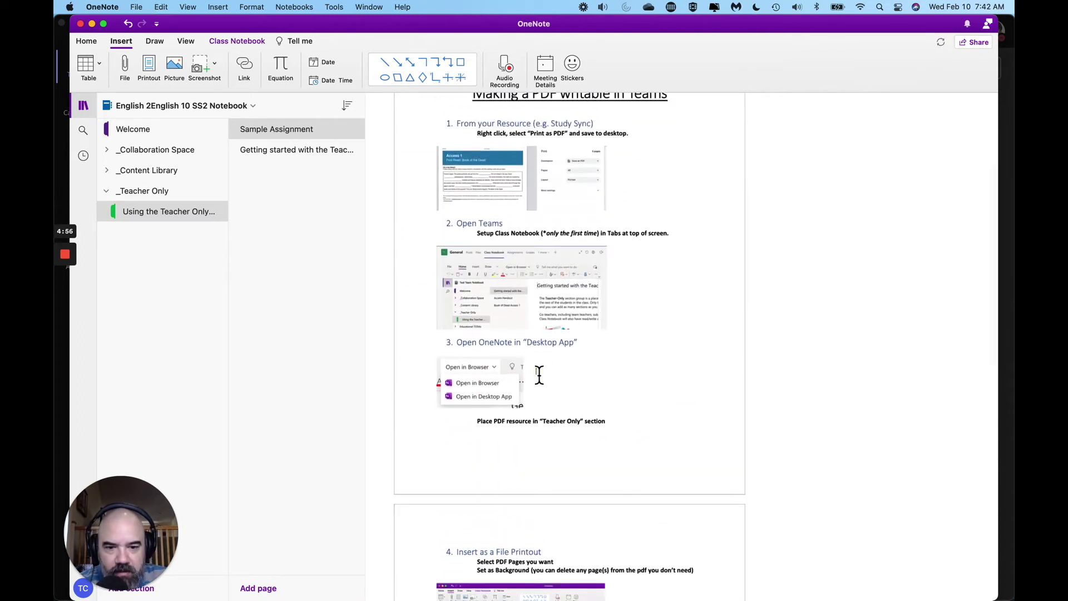
click(537, 374)
scroll(487, 301, up, 5)
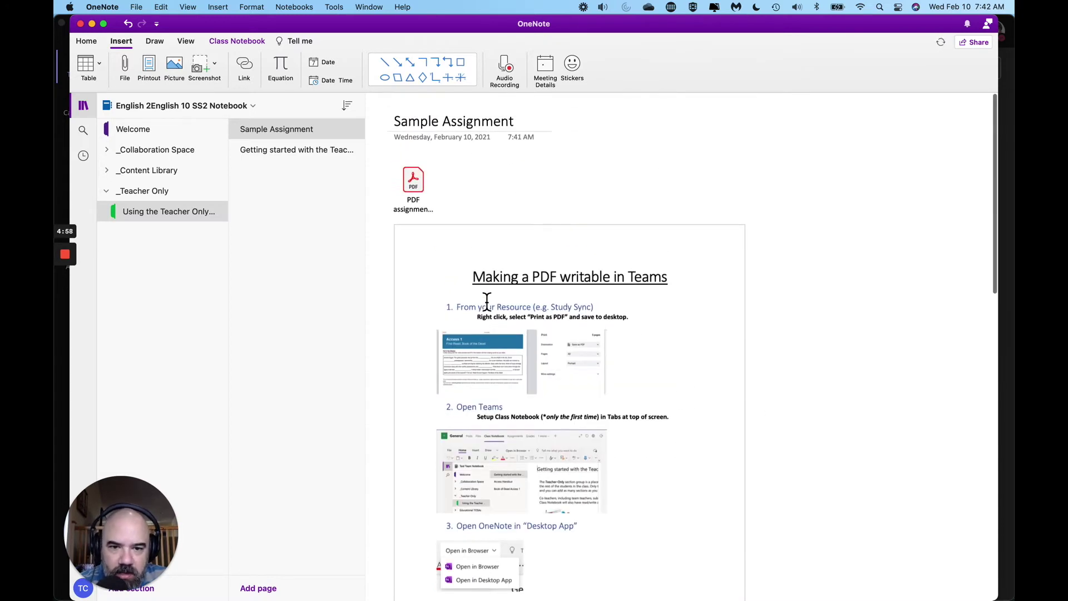
Step: Delete the PDF attachment icon from the page
click(424, 164)
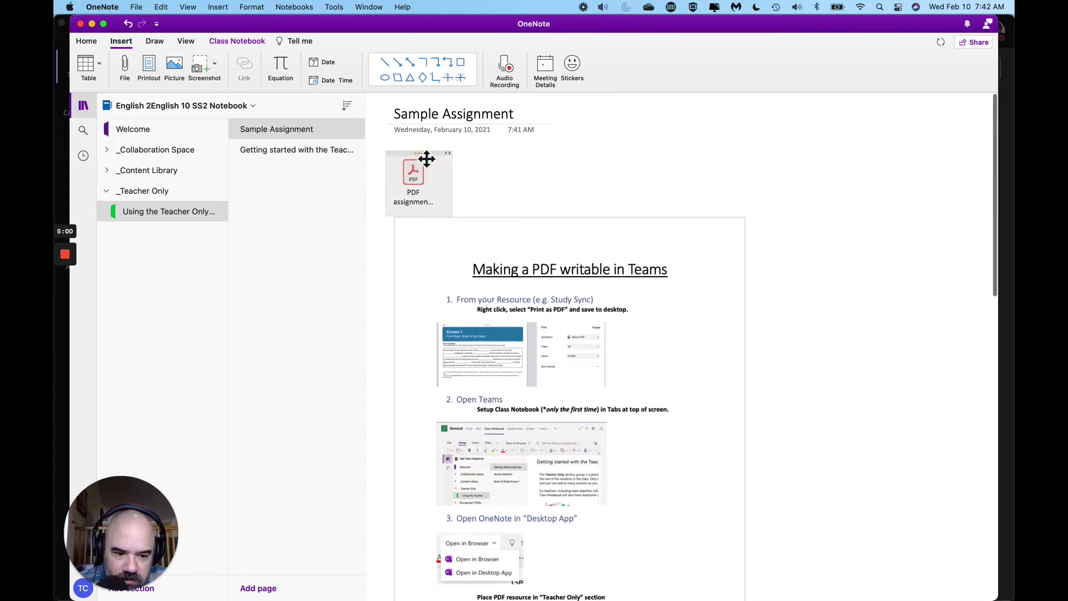
key(BackSpace)
click(434, 267)
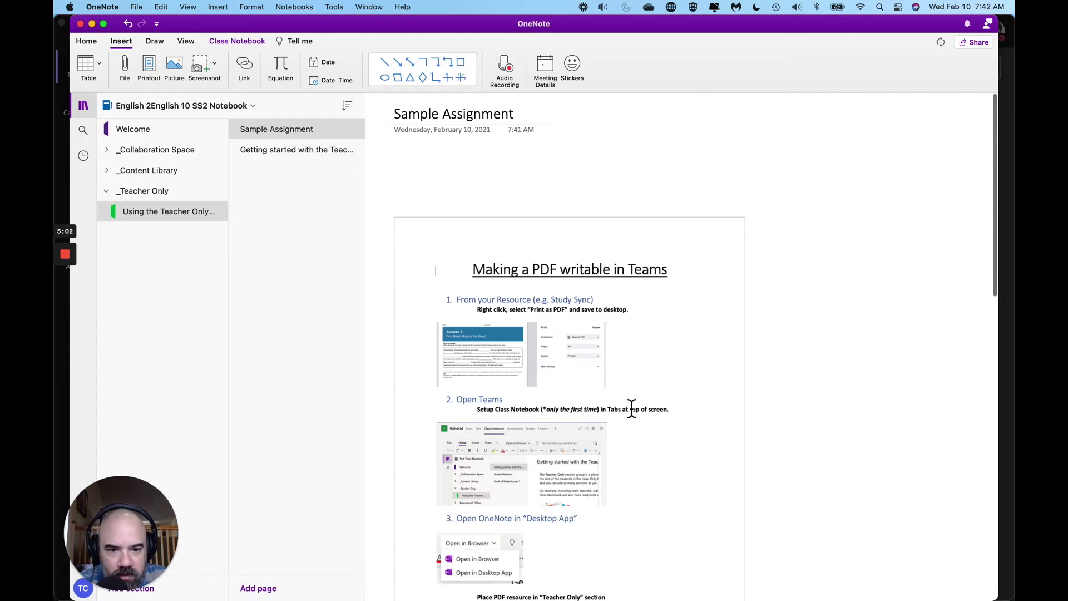
Step: Type 'I can answer questions, type in a box.' beside step 3
scroll(612, 498, down, 5)
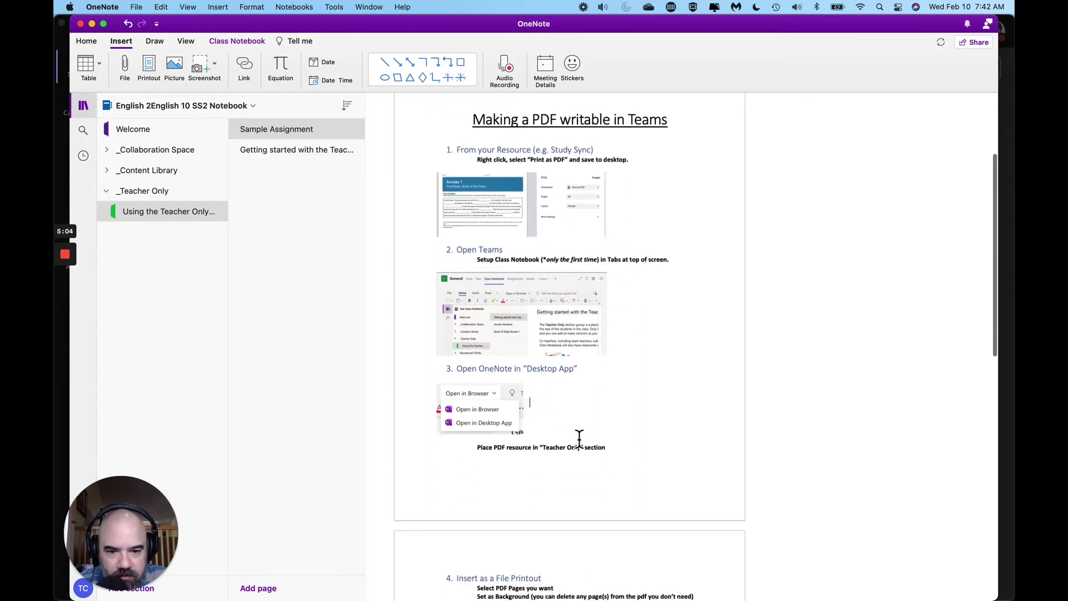
text(I can )
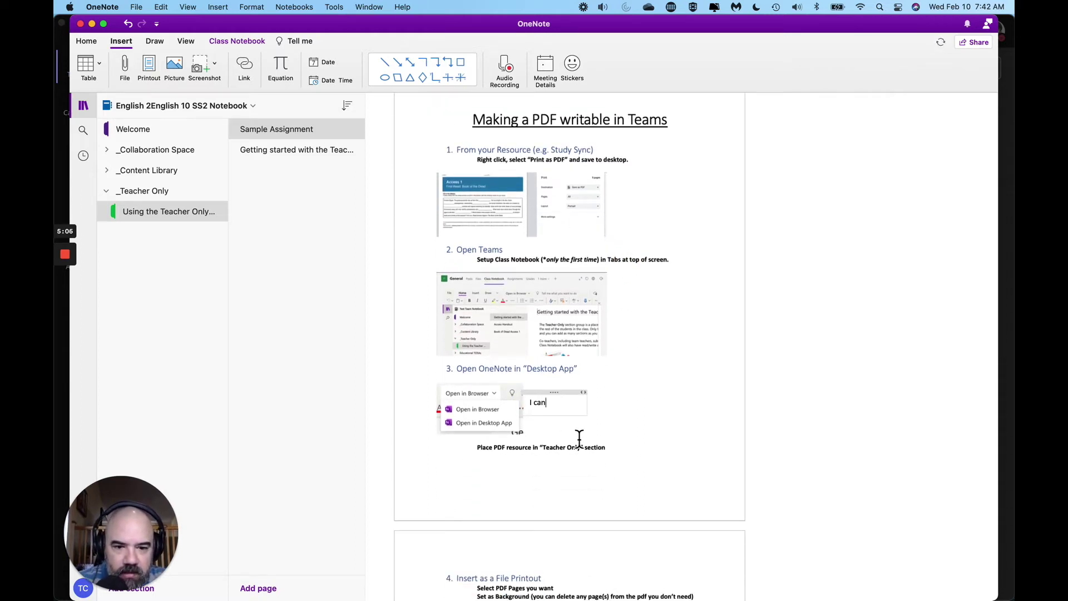
text(answer )
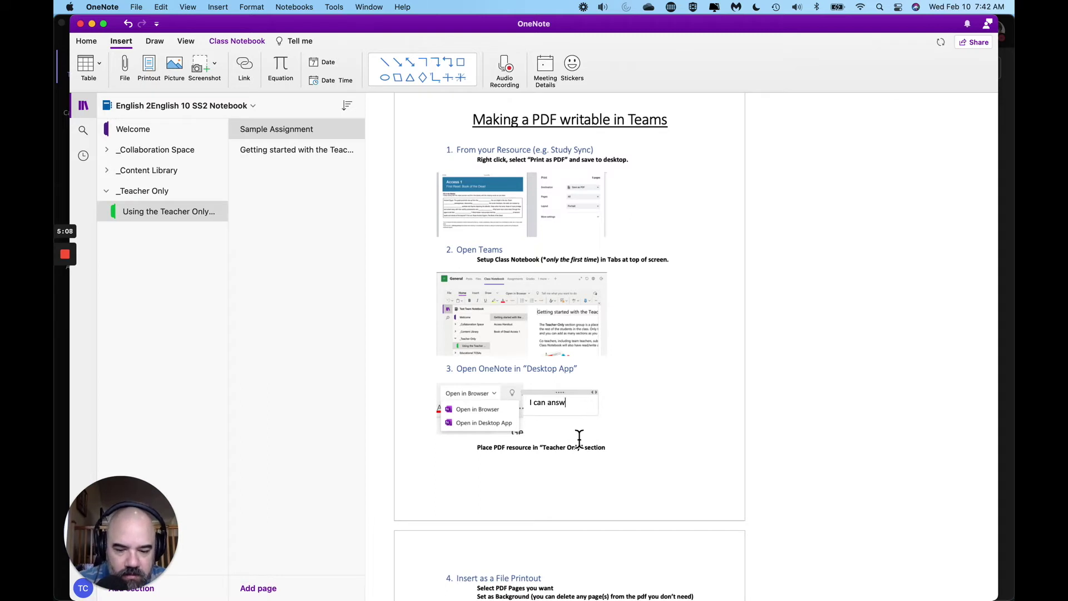
text(questios,)
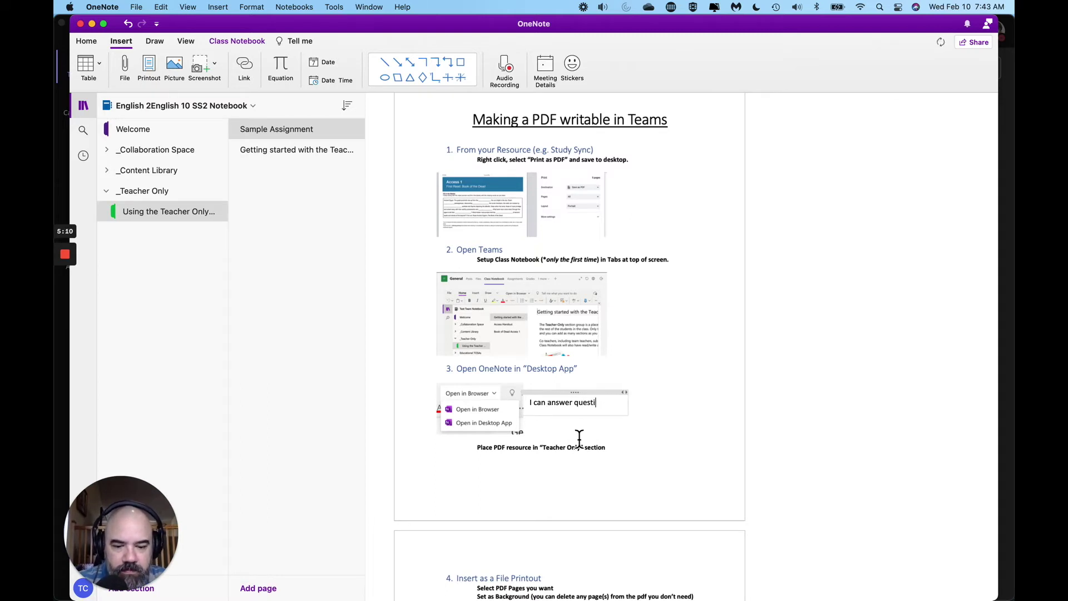
key(BackSpace)
key(BackSpace)
key(BackSpace)
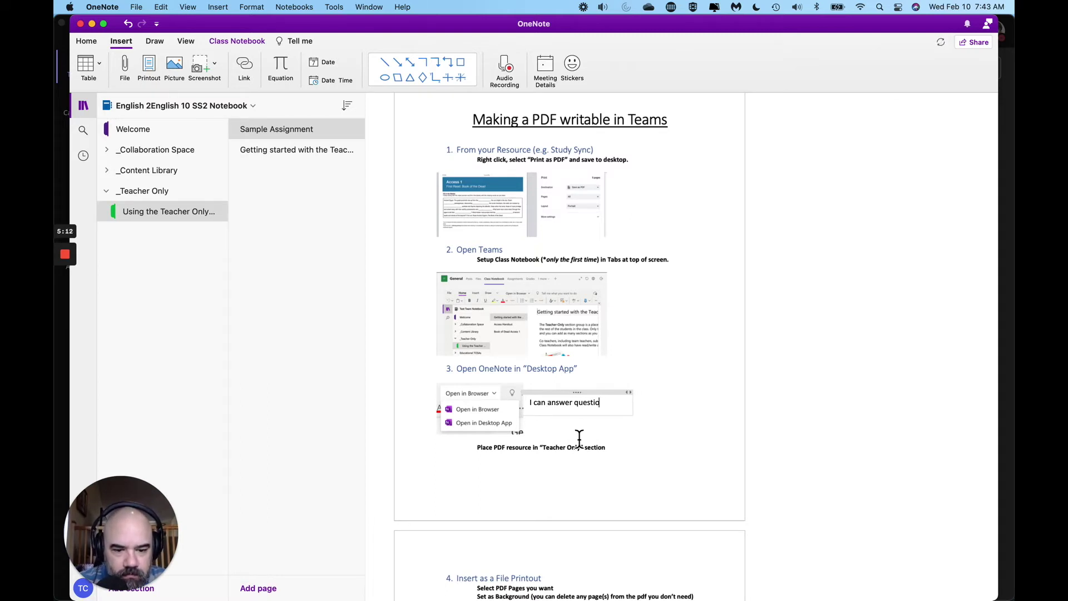
text(ns, t)
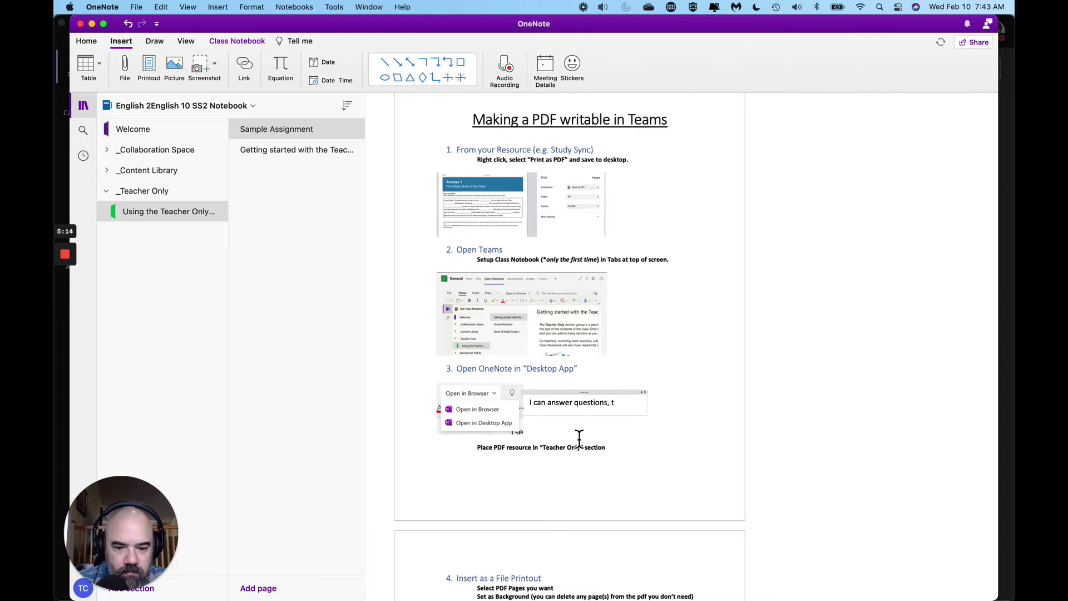
text(ype i)
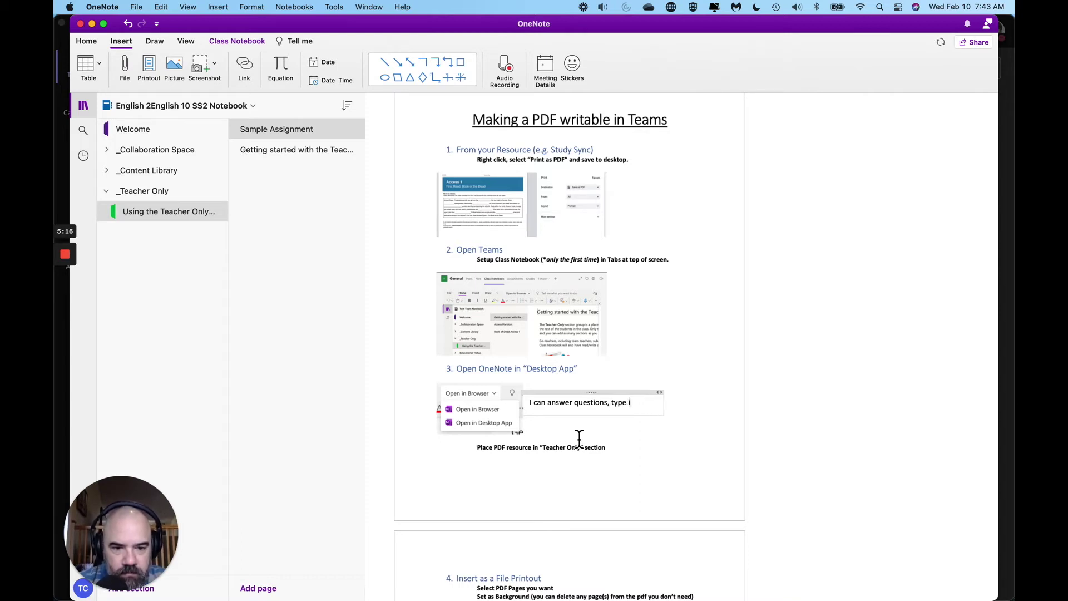
text(n a box.)
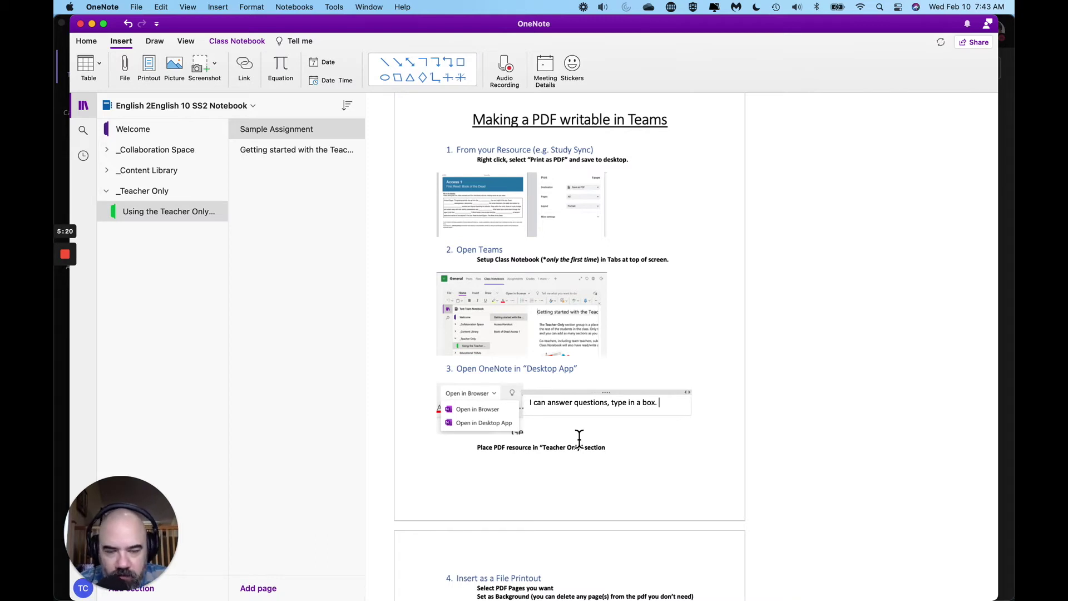
click(155, 40)
Step: Circle the Open in Browser screenshot in black pen and highlight the Setup Class Notebook line yellow
click(193, 66)
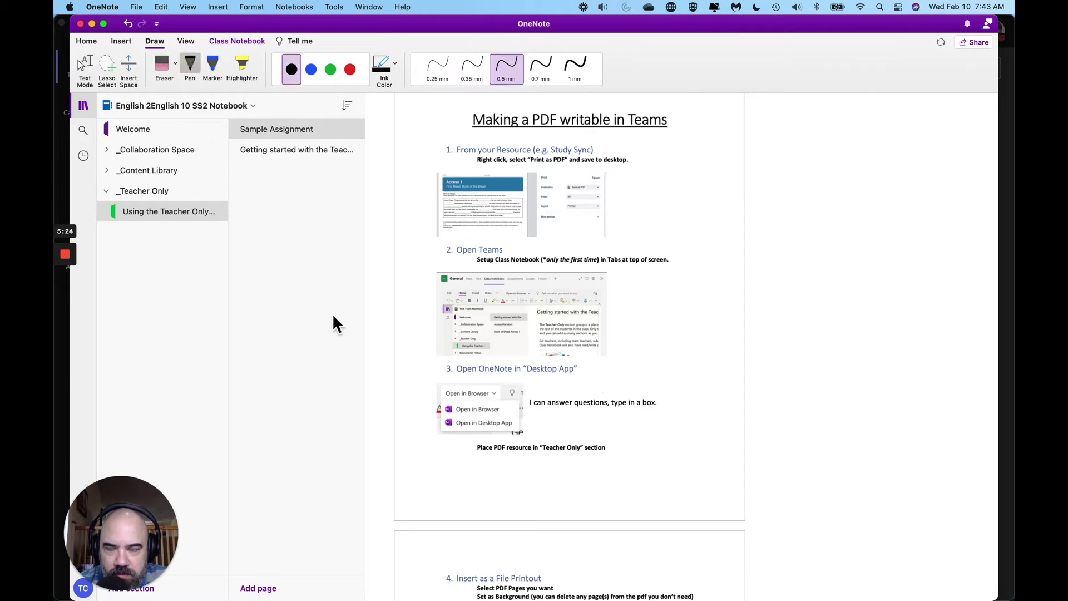
mouse_move(480, 382)
mouse_down()
mouse_move(443, 447)
mouse_move(529, 418)
mouse_move(488, 369)
mouse_move(470, 380)
mouse_up()
click(246, 79)
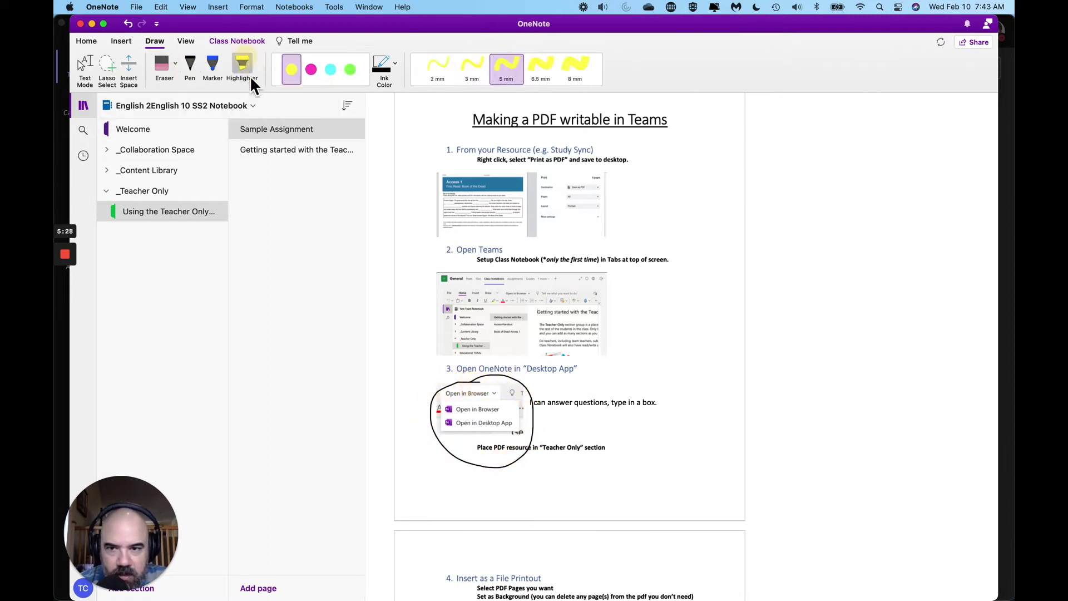
drag(480, 259, 671, 265)
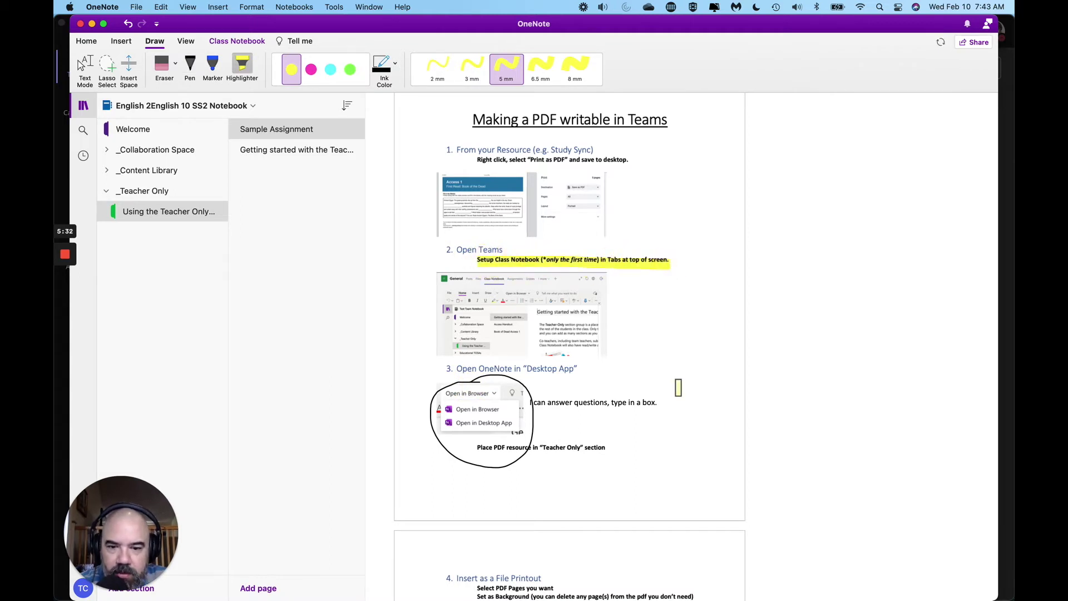
scroll(537, 362, up, 5)
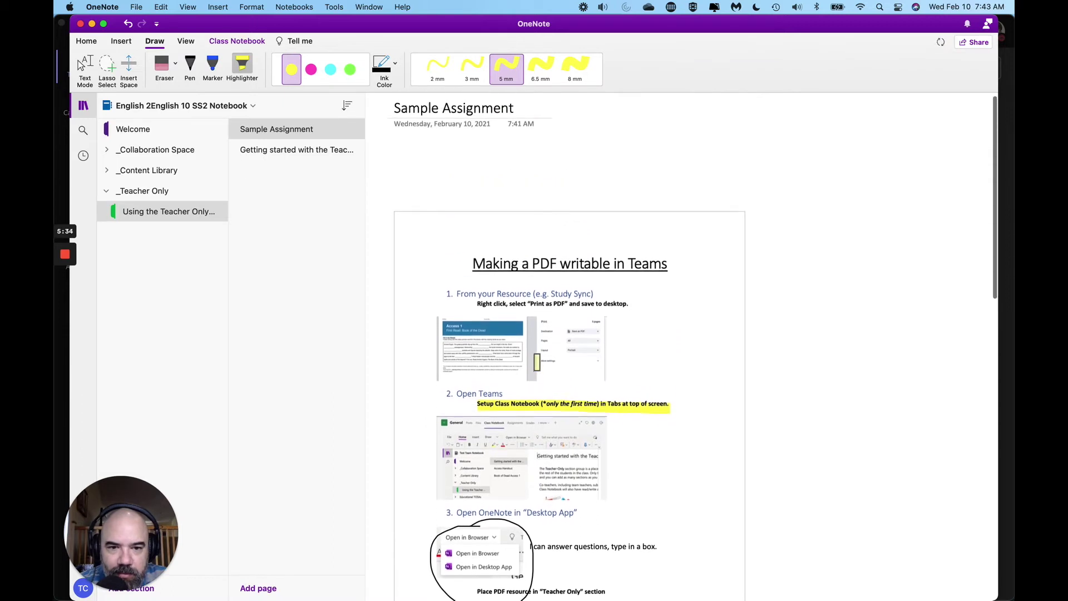
scroll(537, 361, up, 1)
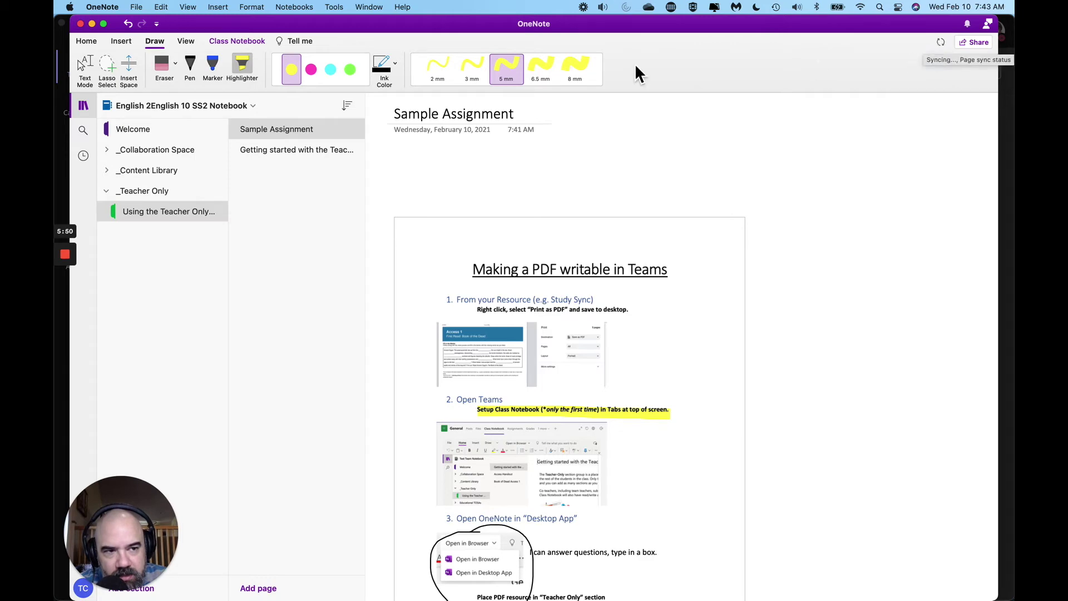
Step: Close OneNote and view the synced Sample Assignment page under _Teacher Only in Teams
click(84, 26)
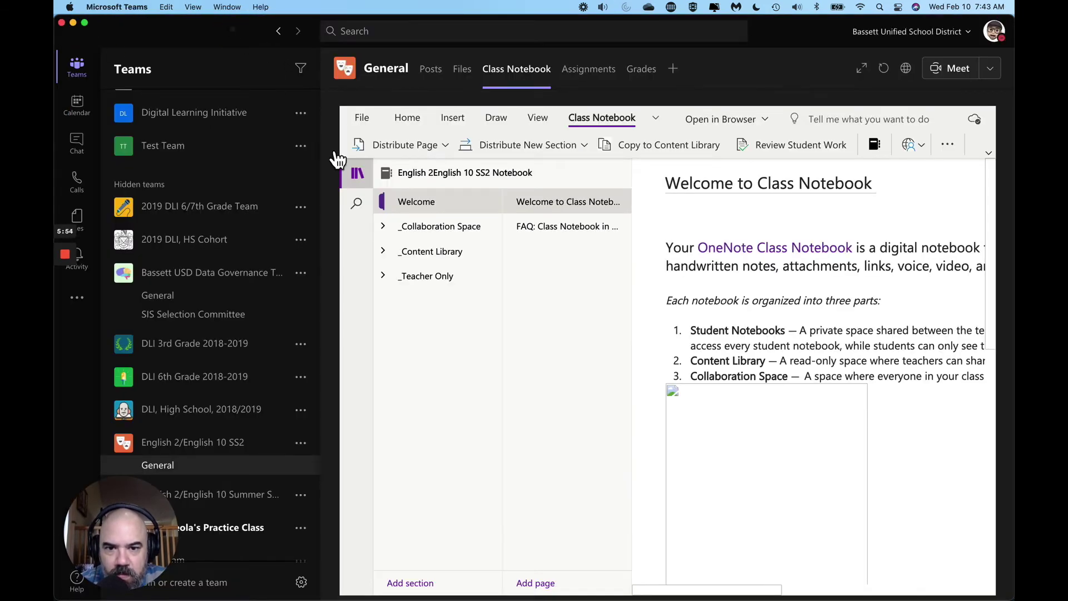
click(442, 277)
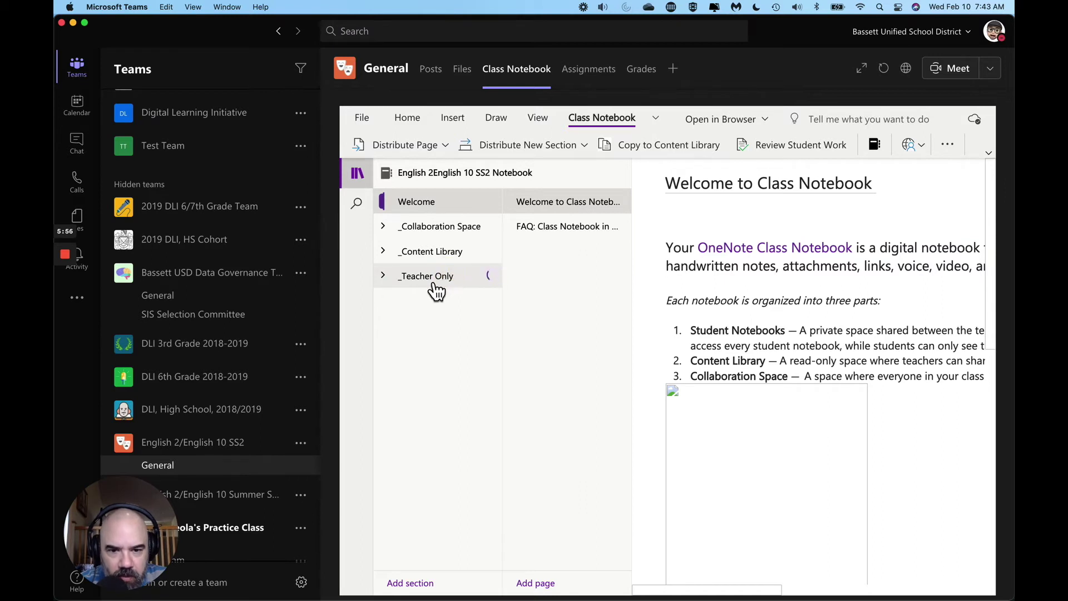
click(421, 309)
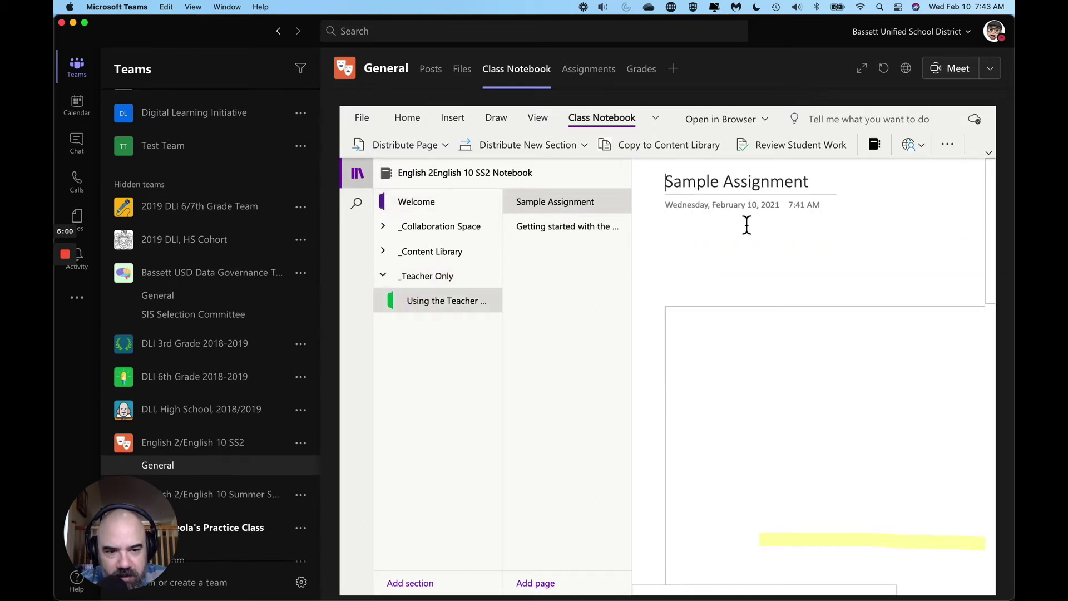
click(351, 173)
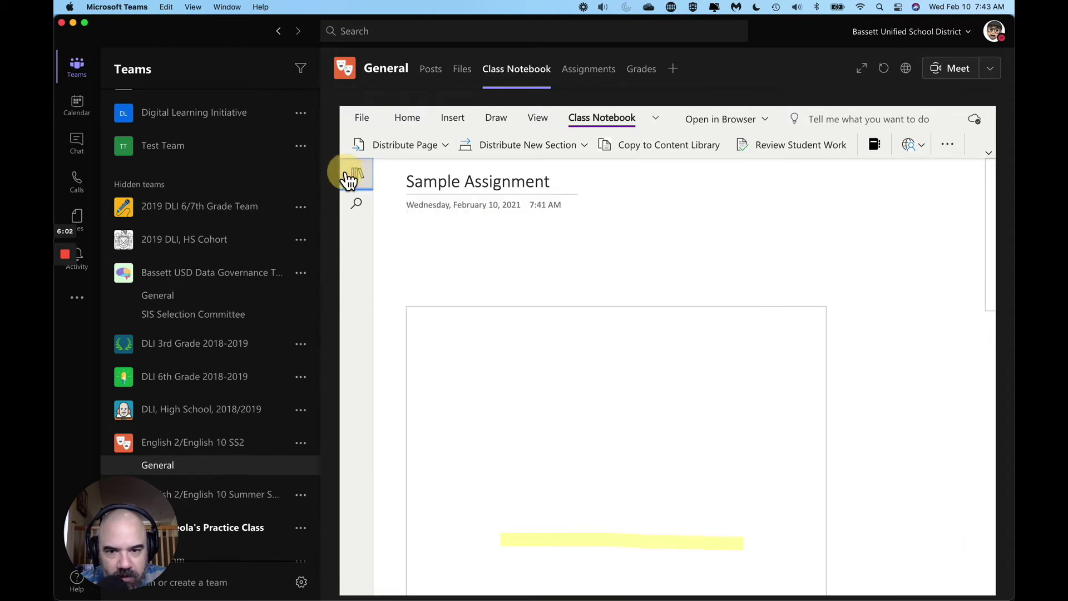
scroll(567, 280, down, 5)
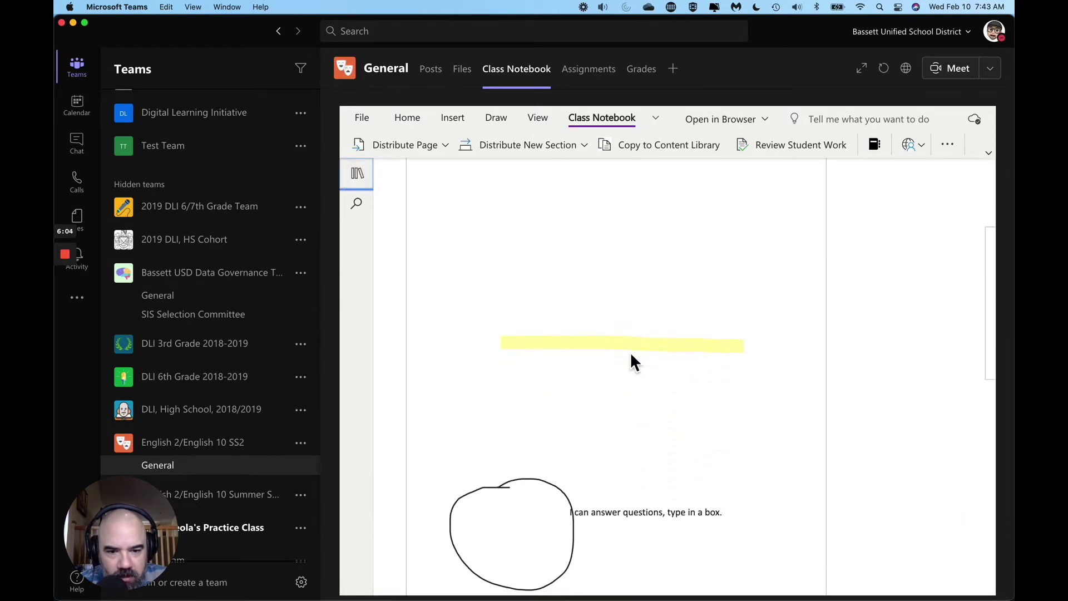
scroll(696, 367, down, 6)
scroll(695, 367, up, 10)
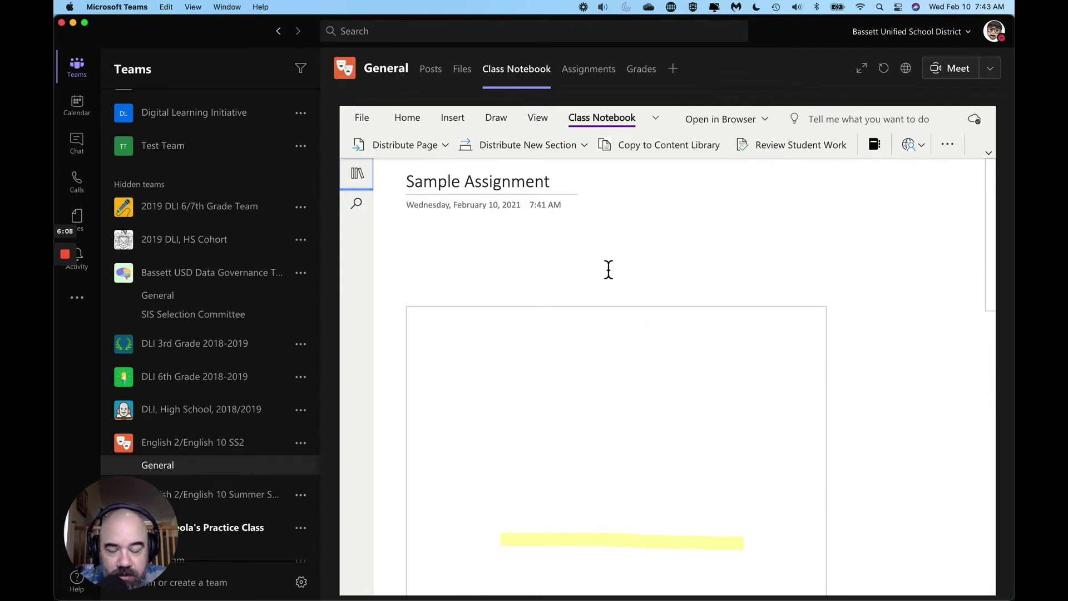
scroll(469, 277, down, 1)
scroll(469, 277, down, 5)
scroll(467, 274, up, 7)
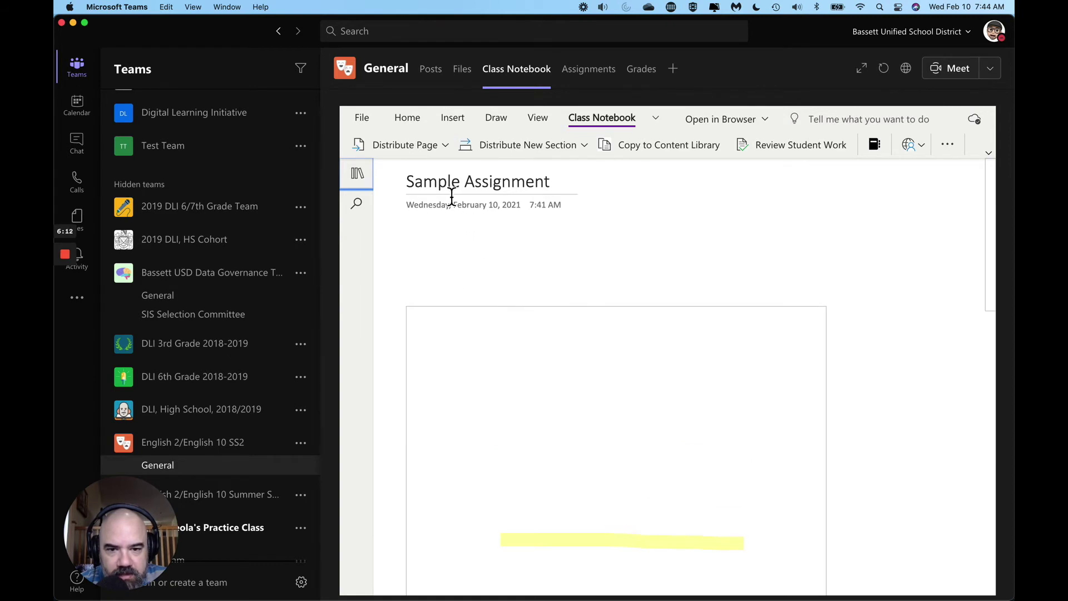
Step: Start a new assignment from the team's Assignments area
click(581, 77)
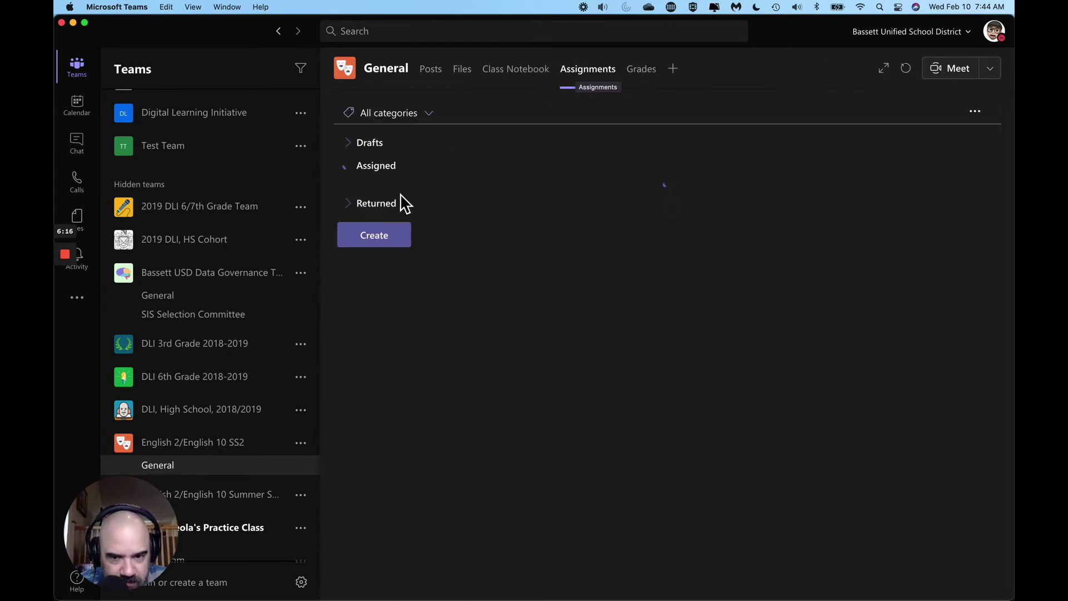
click(380, 412)
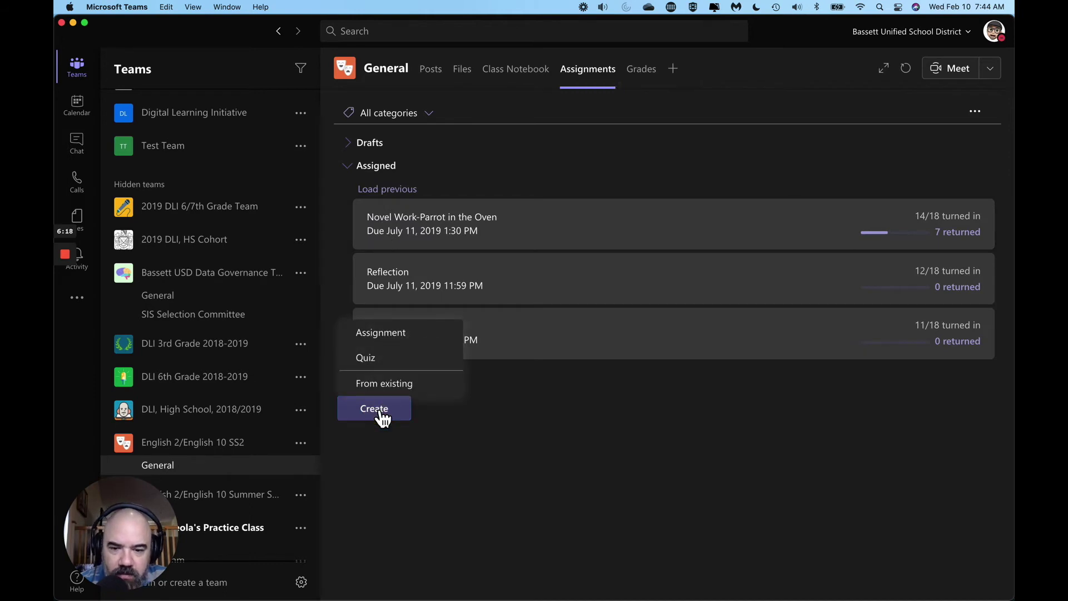
click(389, 339)
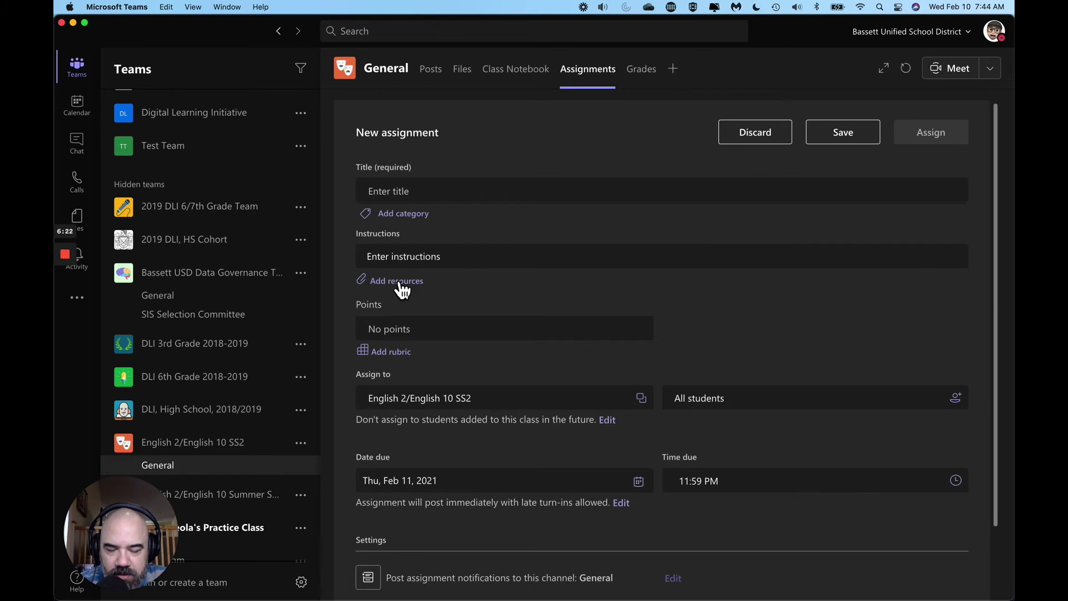
Step: Attach the Sample Assignment page from _Teacher Only, distributing student copies to Homework
click(402, 281)
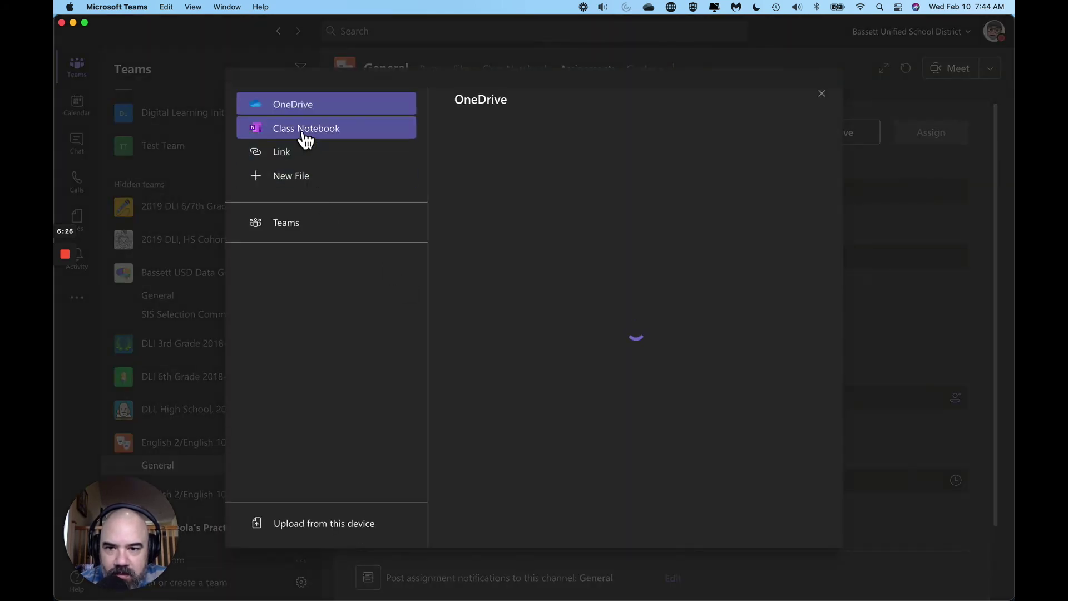
click(306, 141)
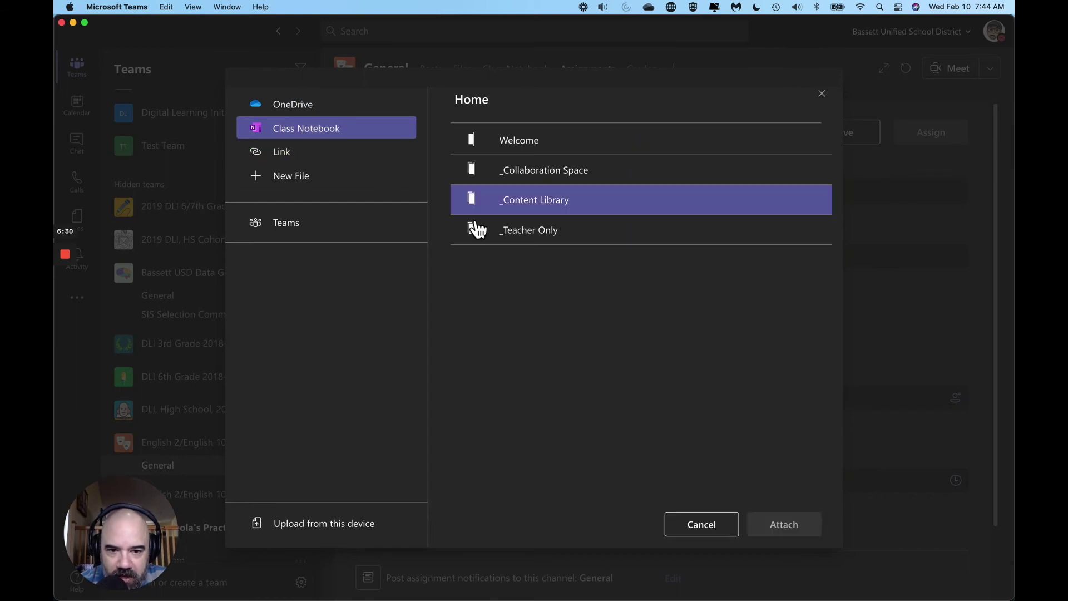
click(517, 243)
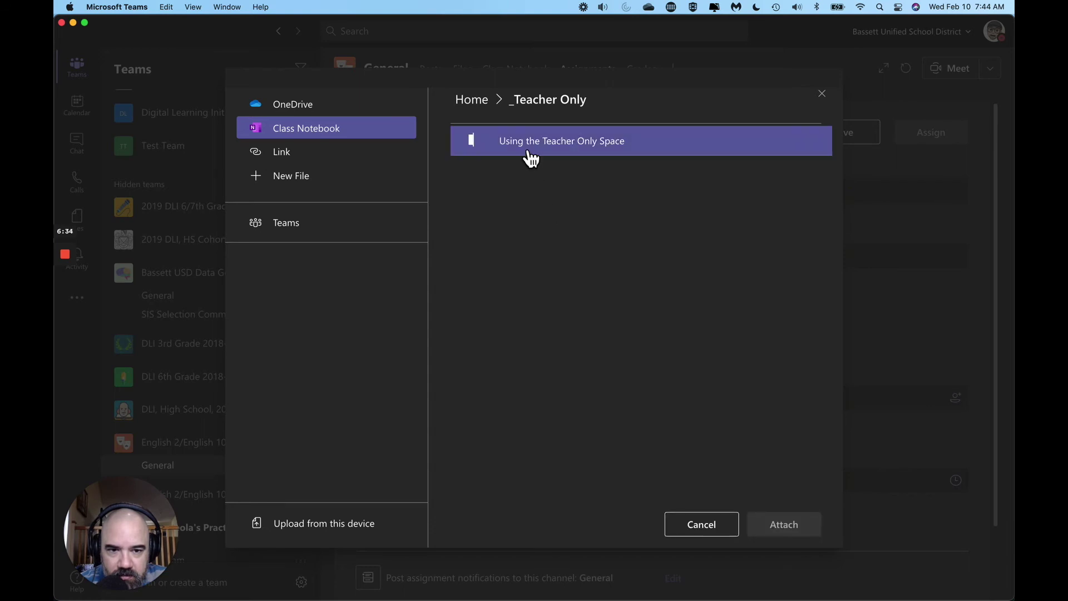
click(542, 148)
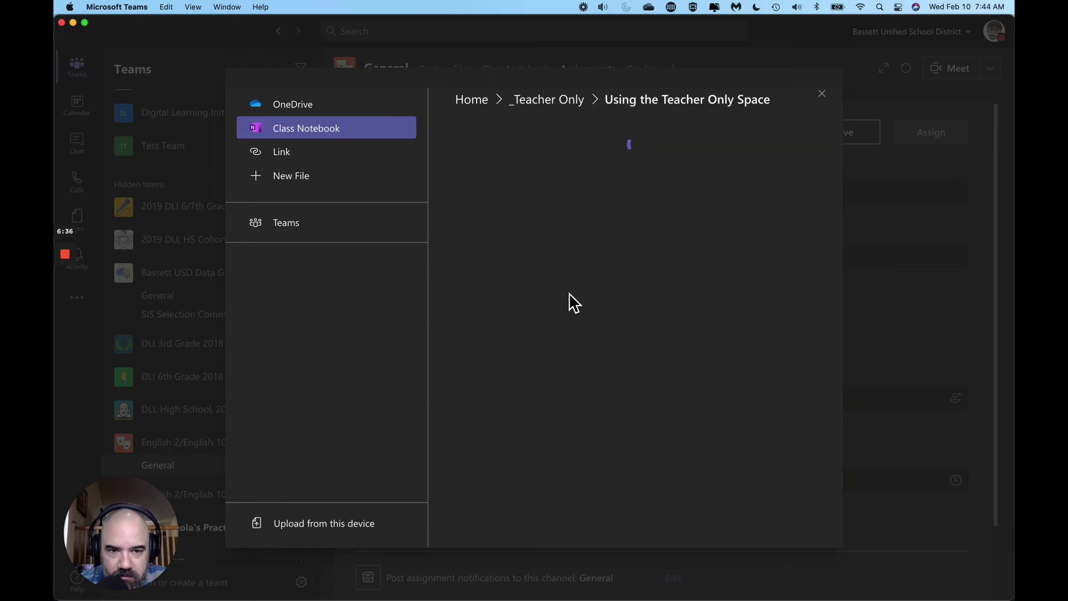
click(536, 146)
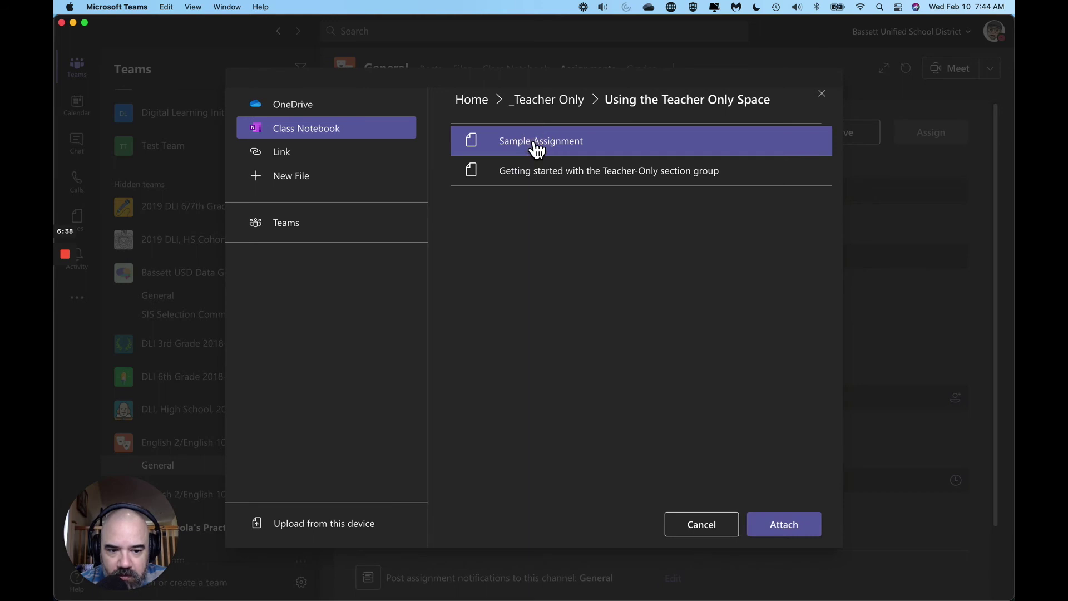
click(783, 533)
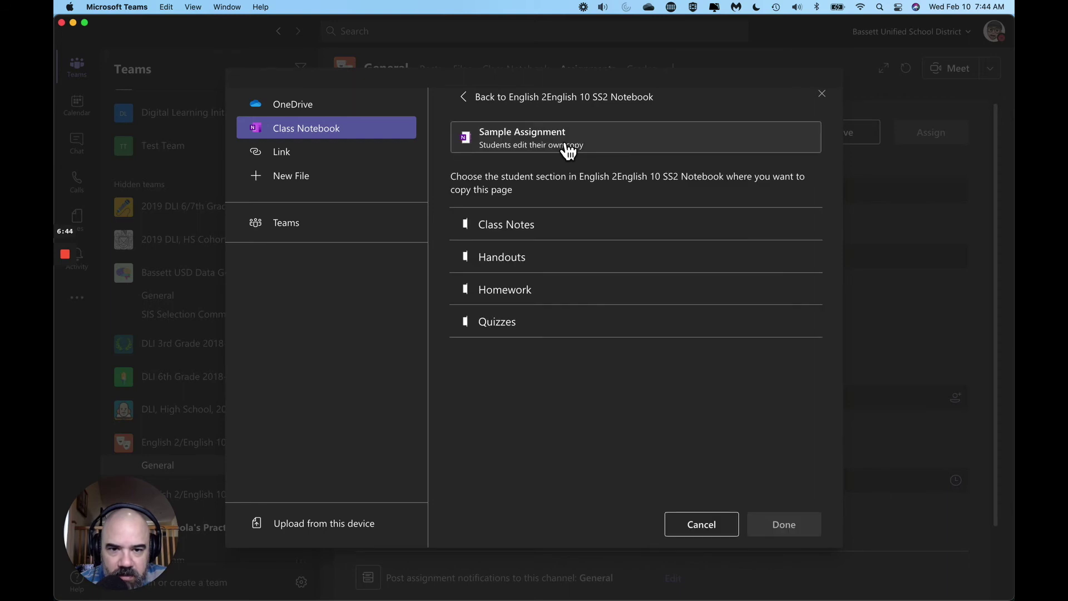
click(531, 300)
click(778, 522)
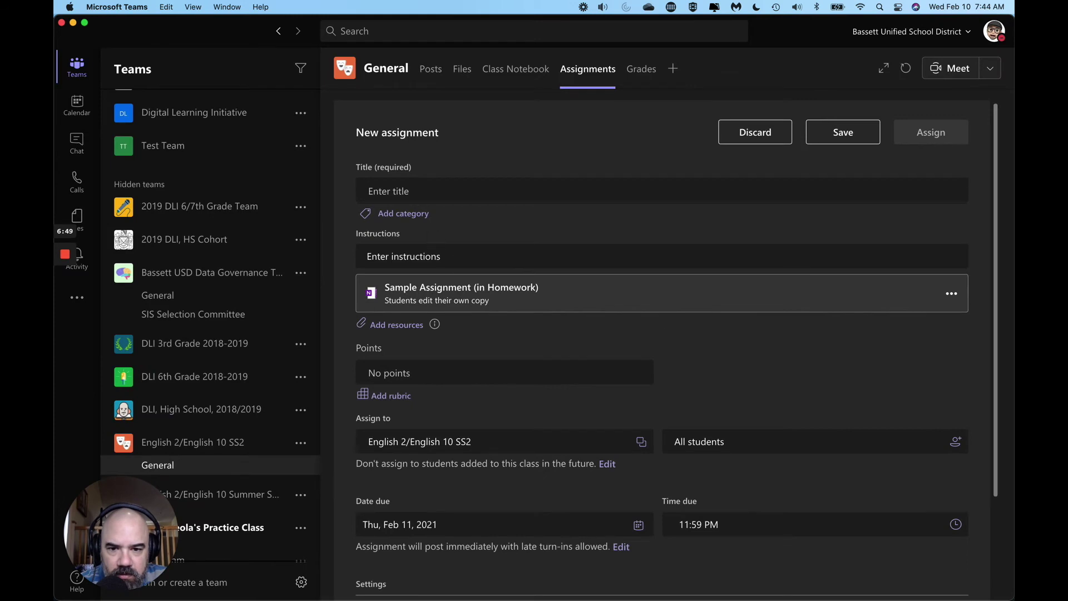
click(419, 191)
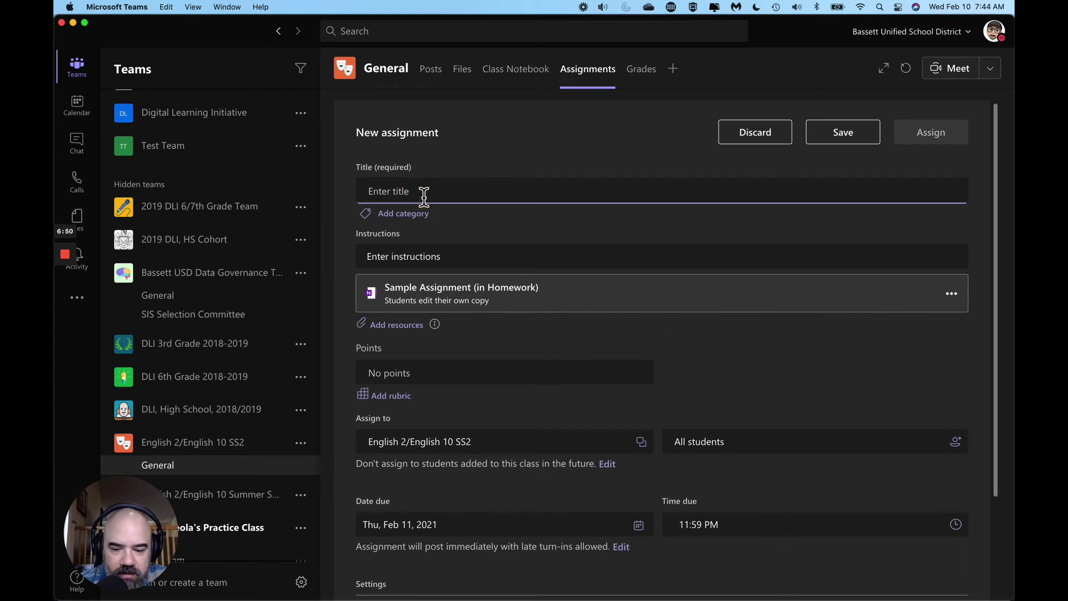
Step: Name the assignment 'Sample PDF to write on' and assign it to all students, due Feb 11
text(Sample PDF to write on)
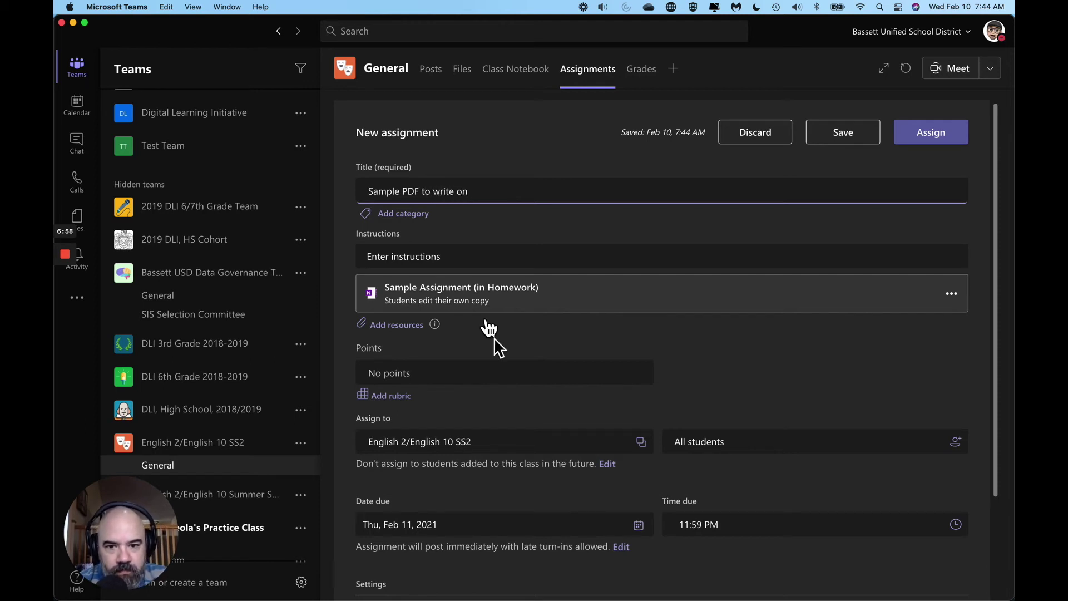
click(474, 372)
scroll(470, 374, down, 3)
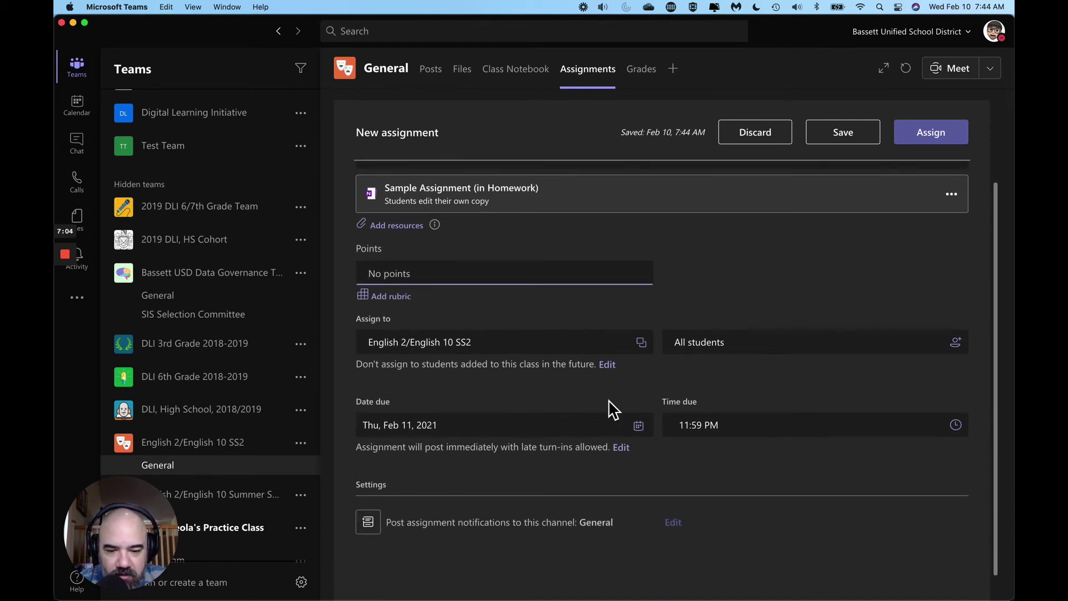
scroll(448, 306, up, 3)
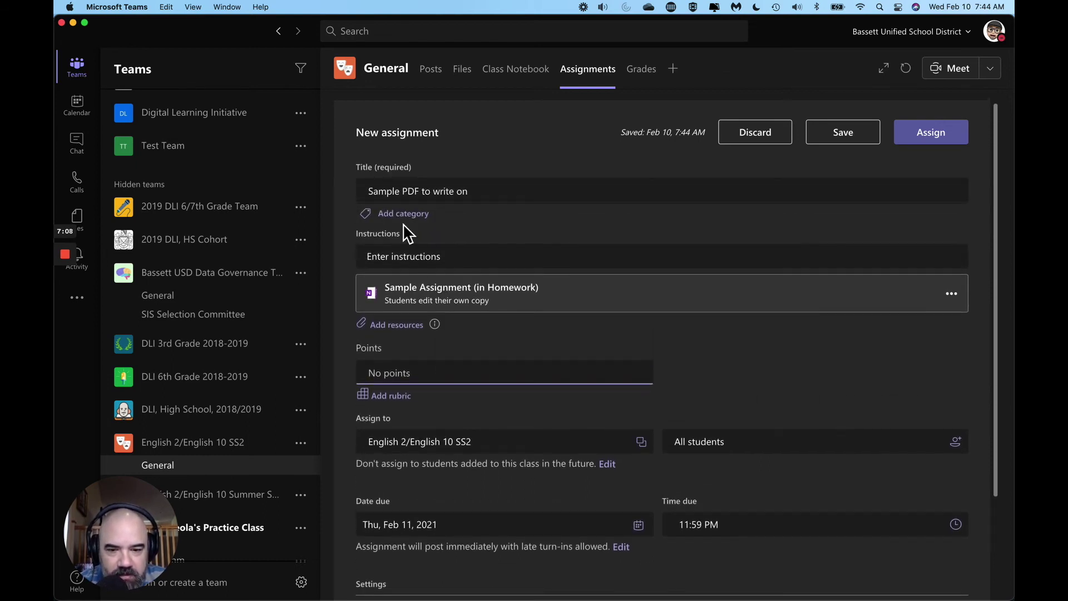
click(933, 135)
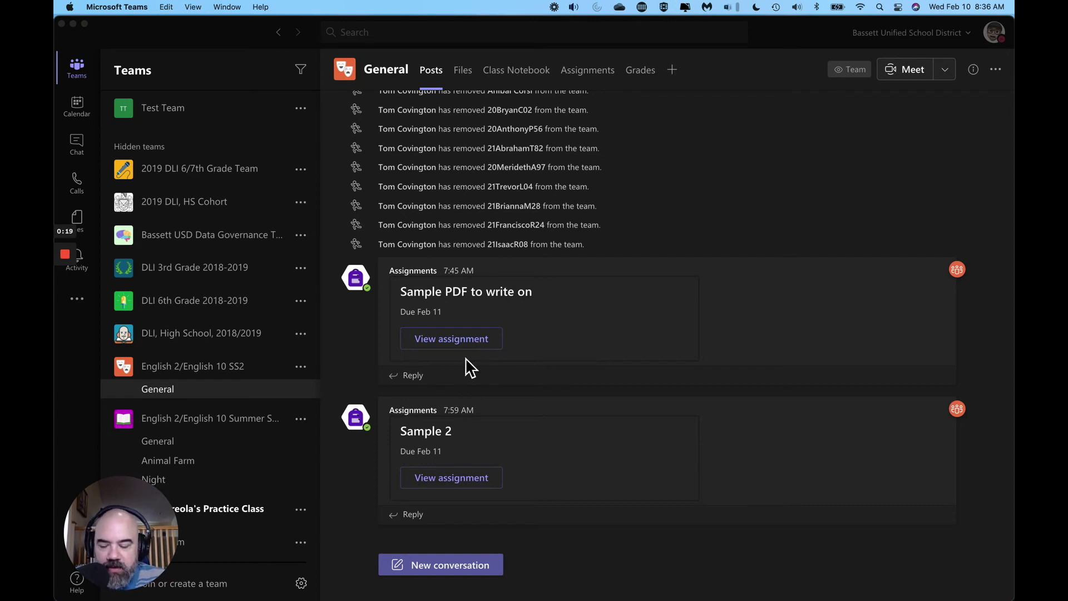
Step: Preview 'Sample PDF to write on' in Student view and open its attached Sample Assignment page
click(456, 339)
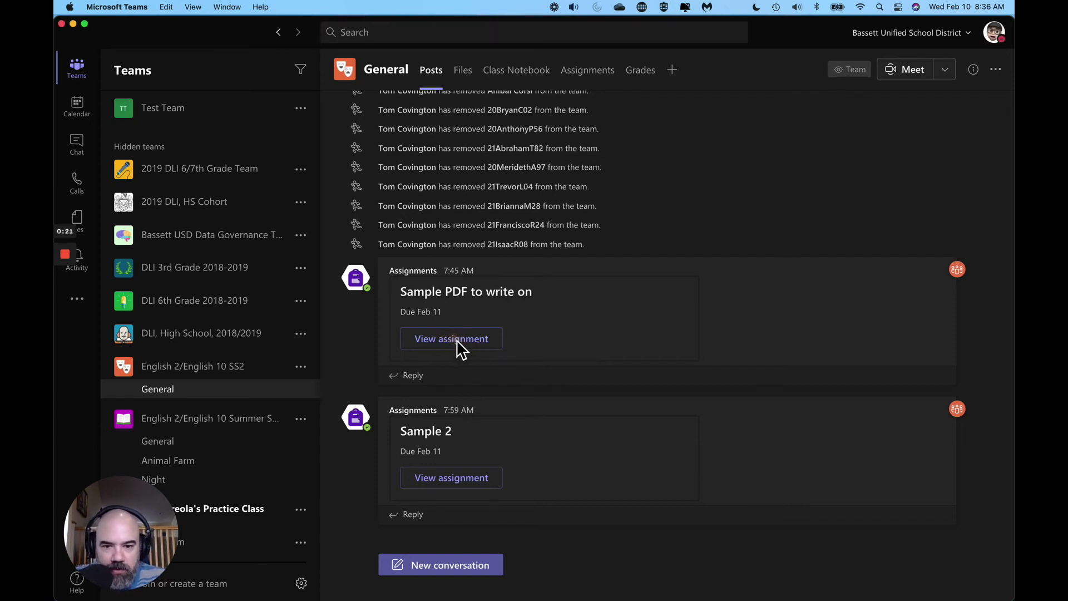
click(467, 346)
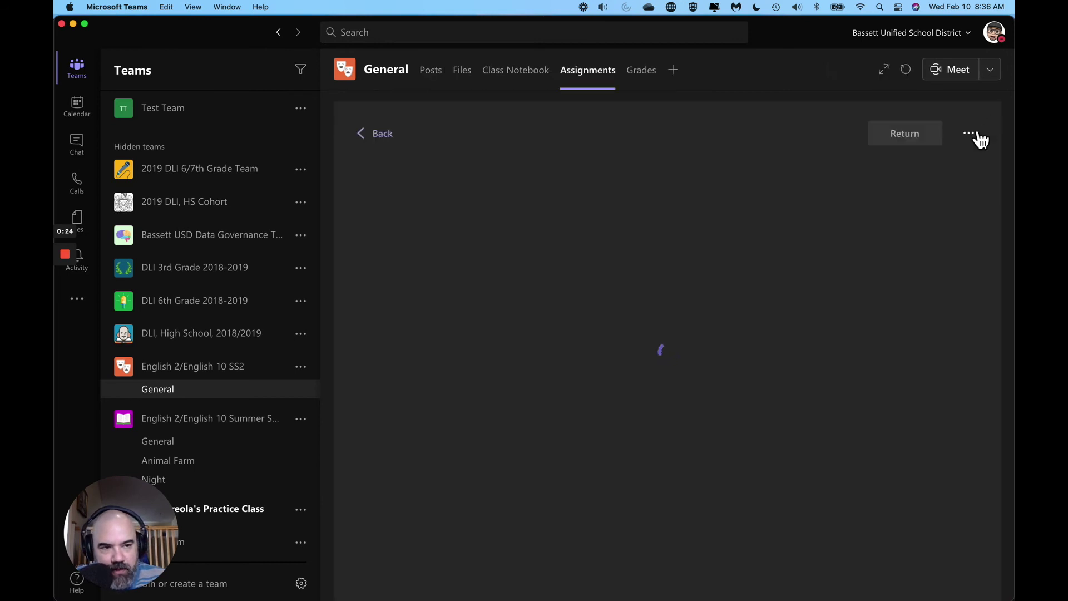
click(977, 135)
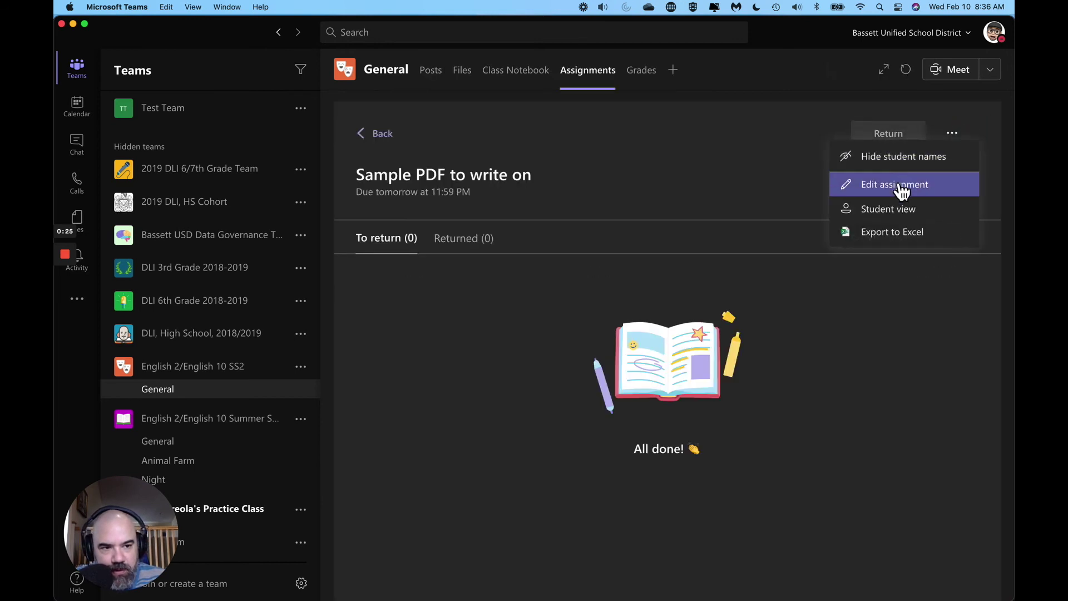
click(896, 210)
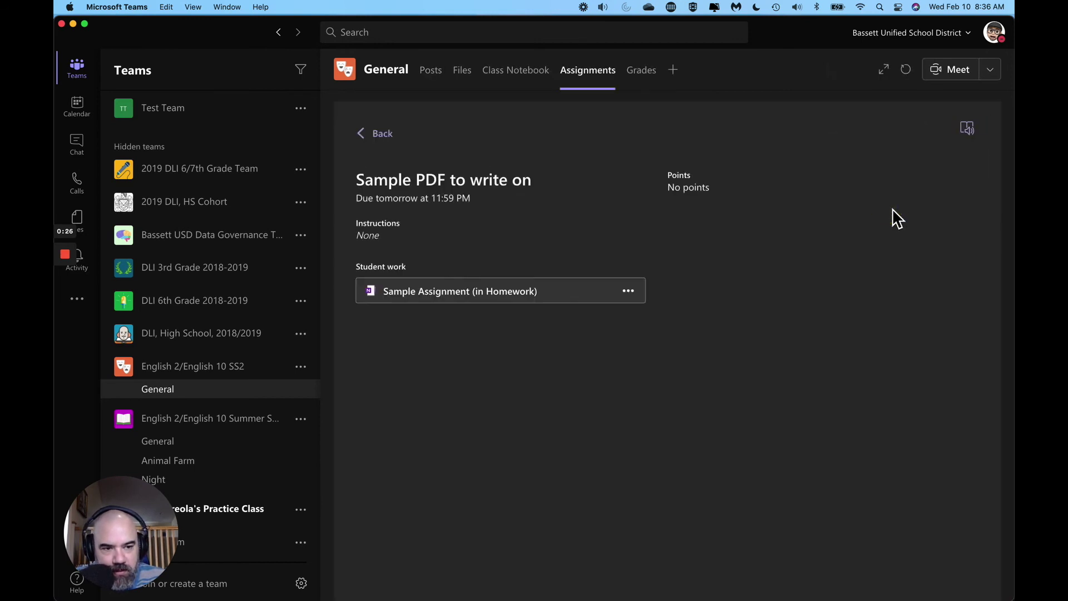
click(435, 294)
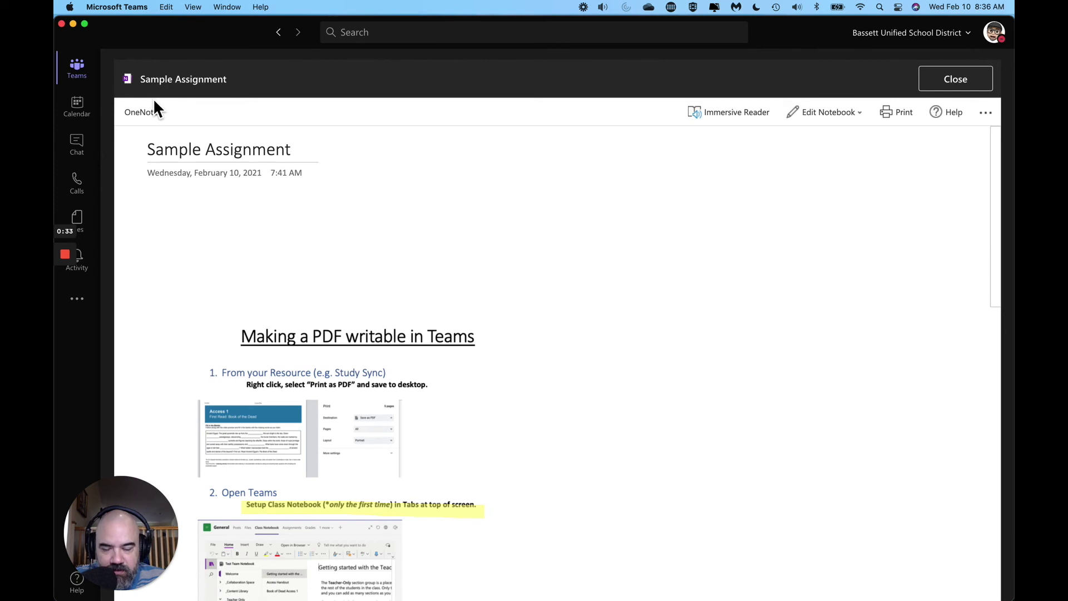
scroll(200, 359, down, 5)
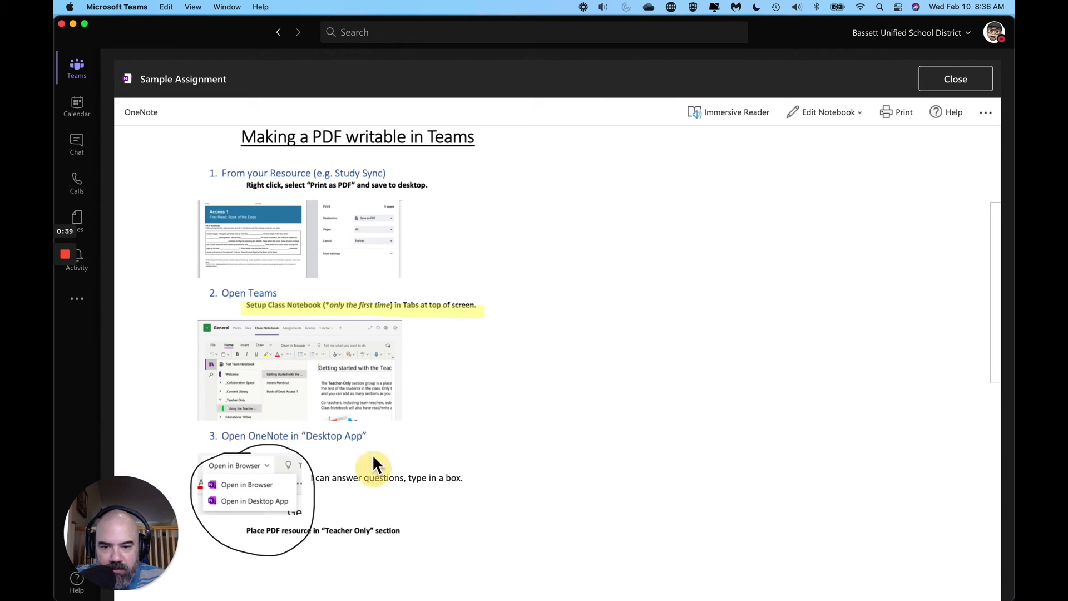
scroll(343, 414, up, 5)
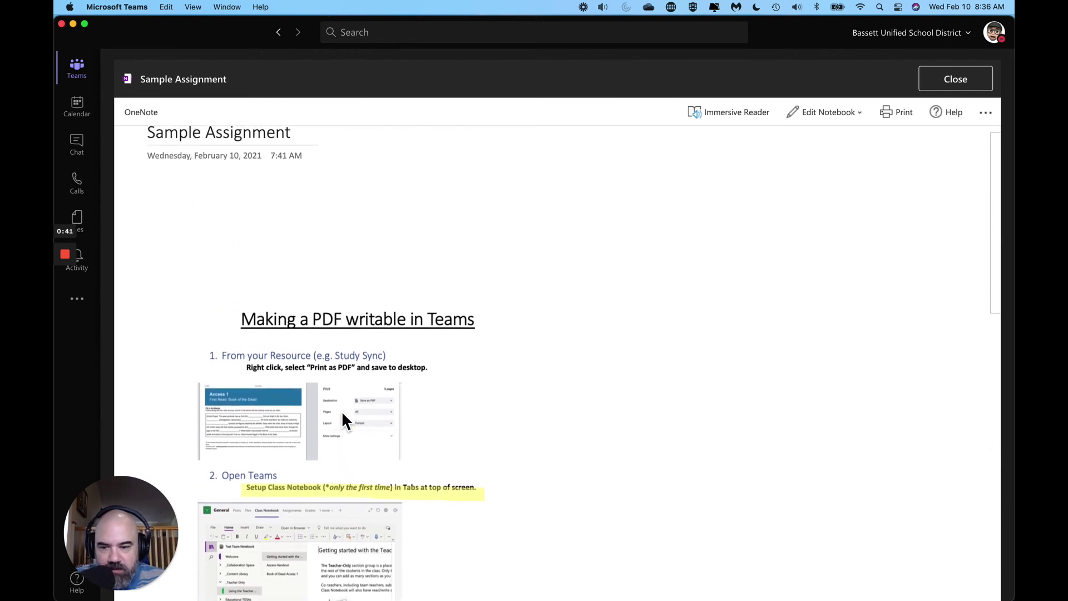
scroll(342, 411, down, 10)
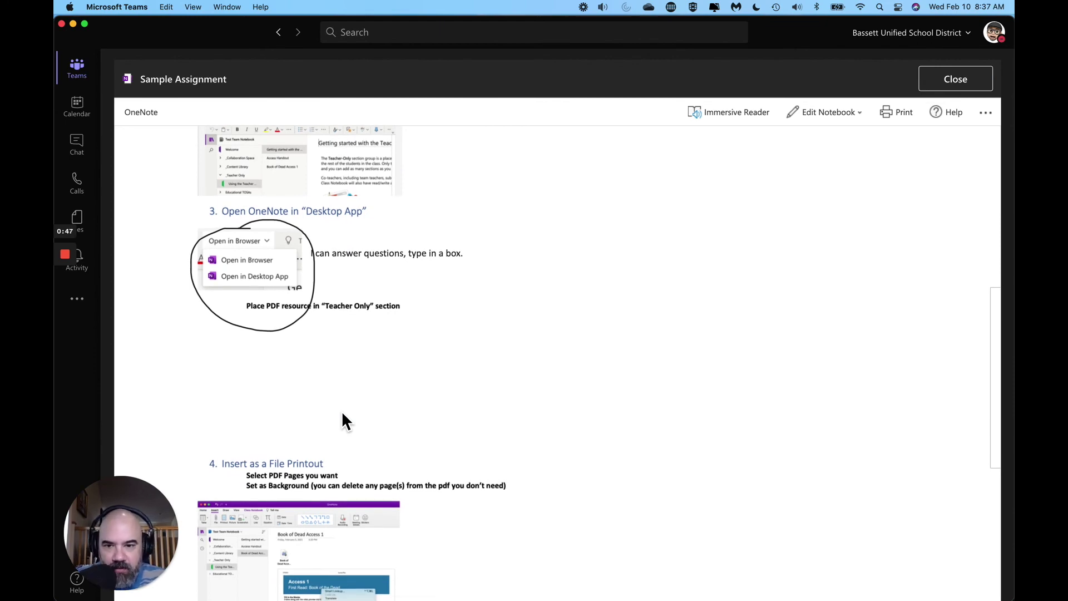
scroll(332, 362, up, 10)
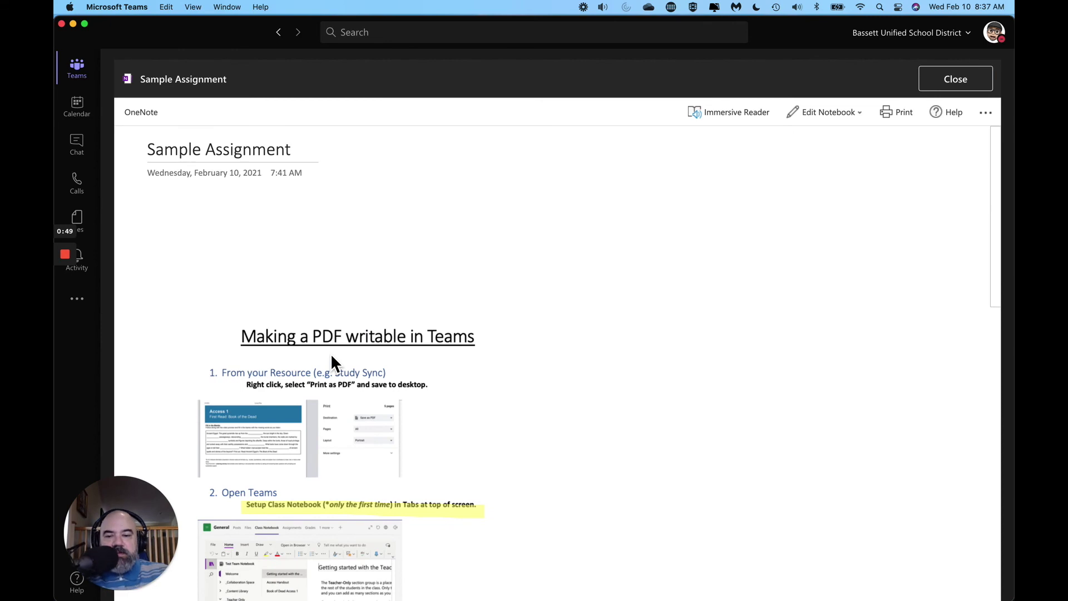
scroll(331, 357, down, 5)
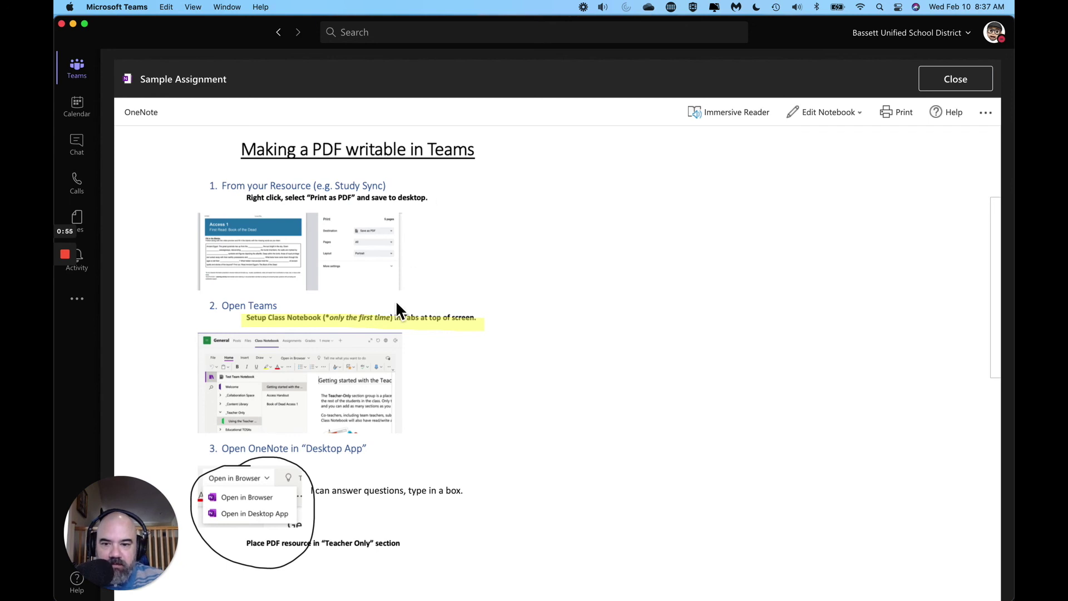
scroll(397, 304, down, 3)
scroll(397, 308, down, 5)
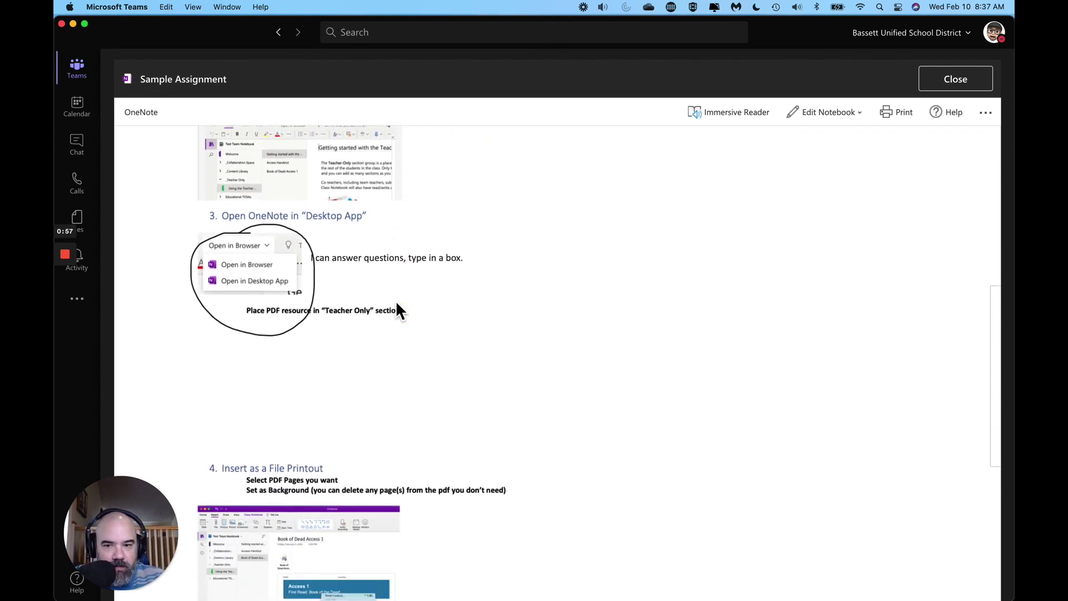
scroll(238, 199, up, 4)
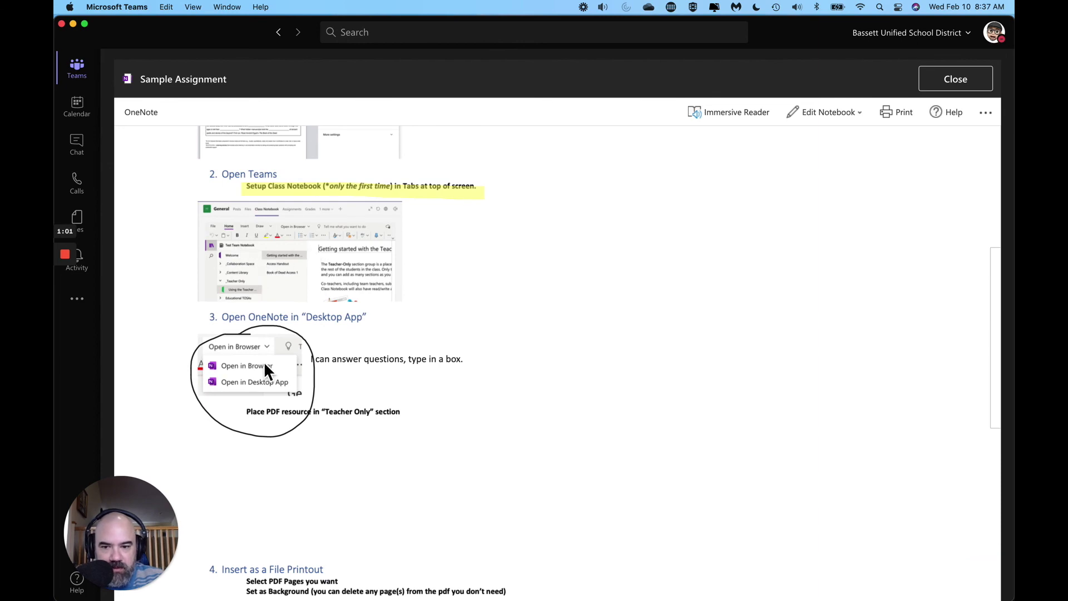
scroll(280, 382, down, 12)
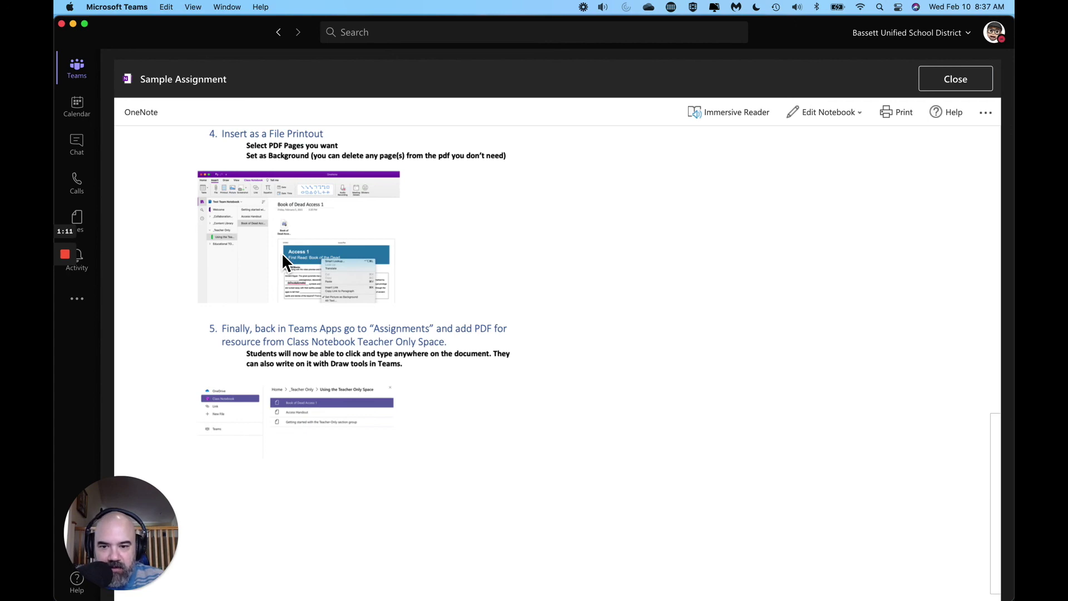
scroll(556, 361, up, 1)
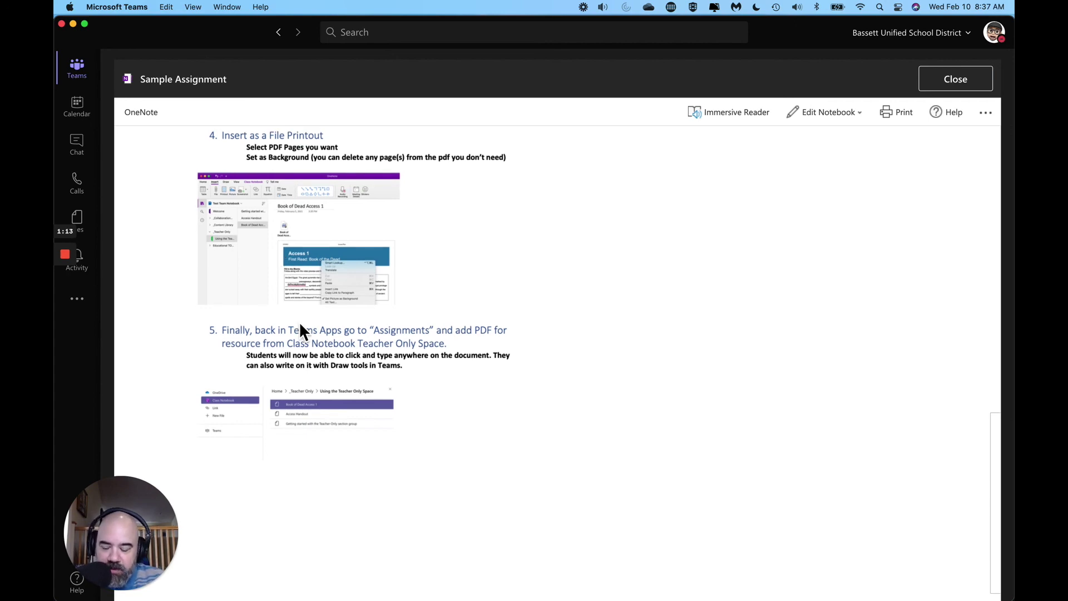